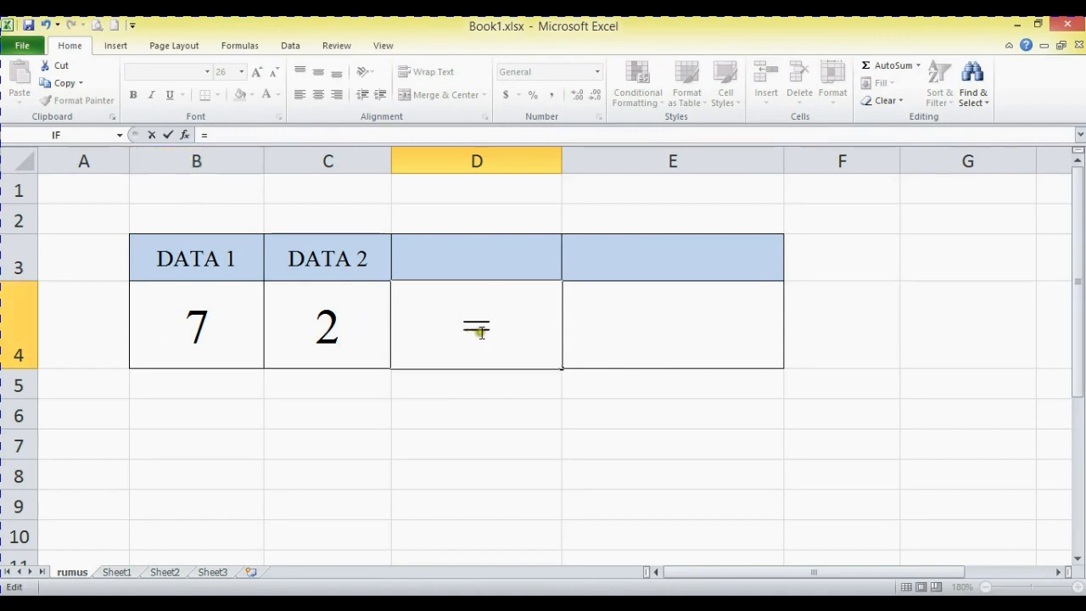
text(B)
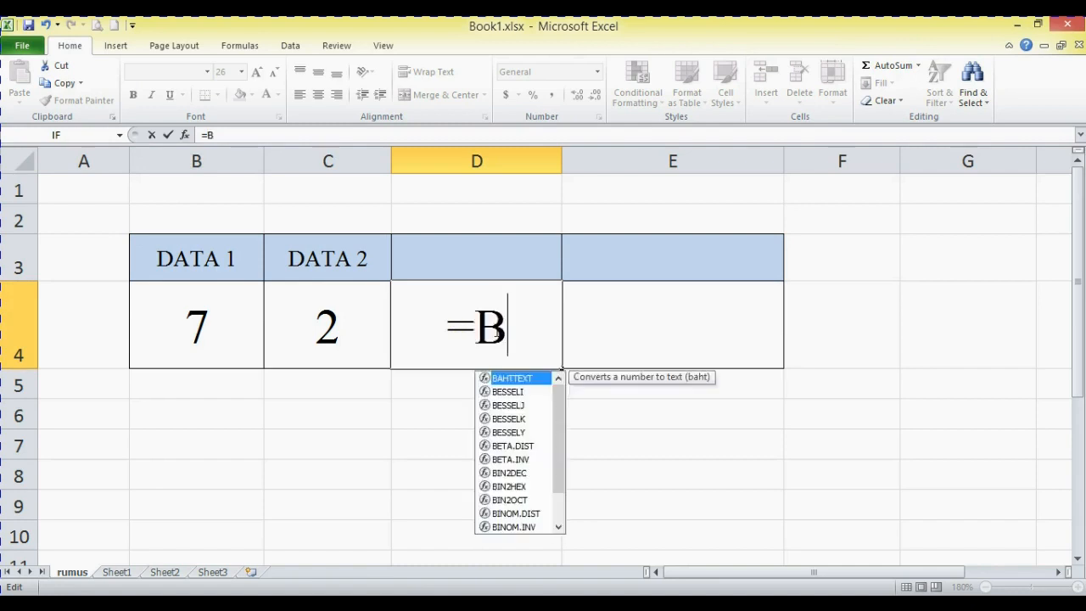
text(4)
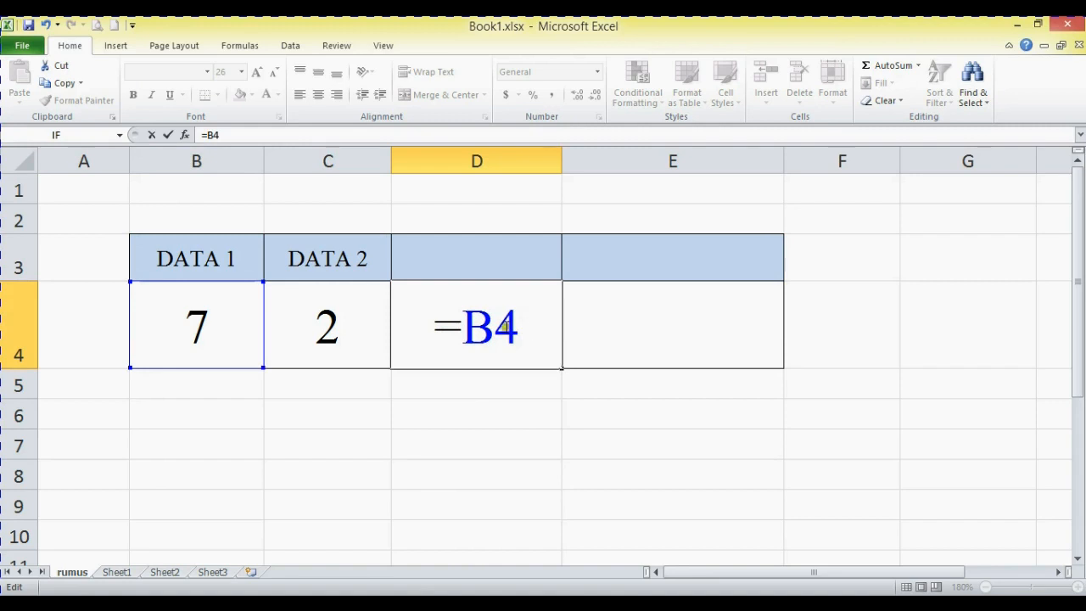
key(BackSpace)
key(BackSpace)
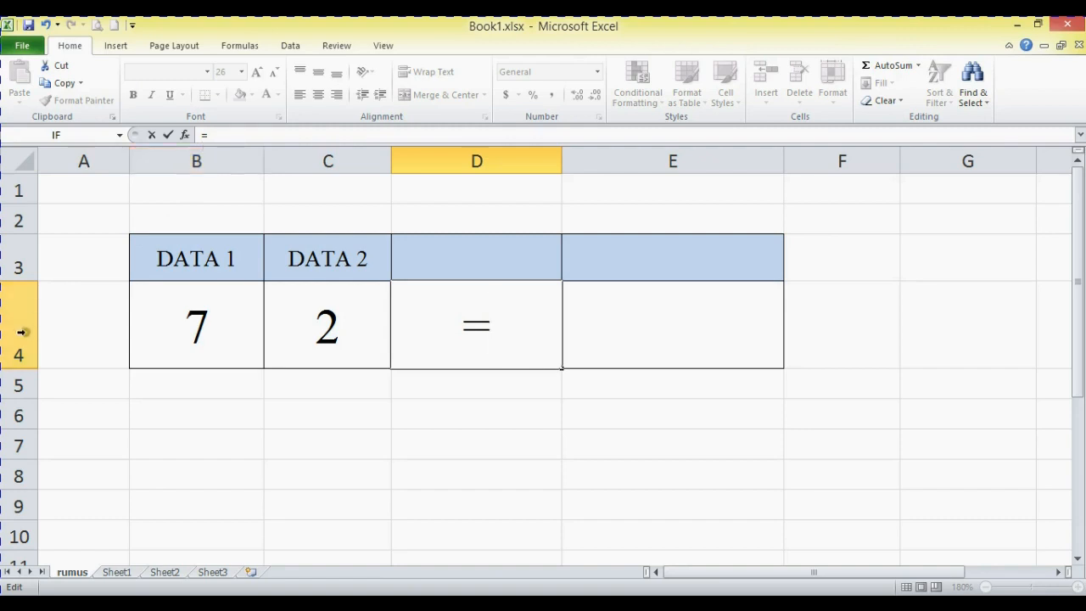
- Complete the formula =B4+C4 in cell D4 to add the DATA 1 and DATA 2 values by cell reference
text(B)
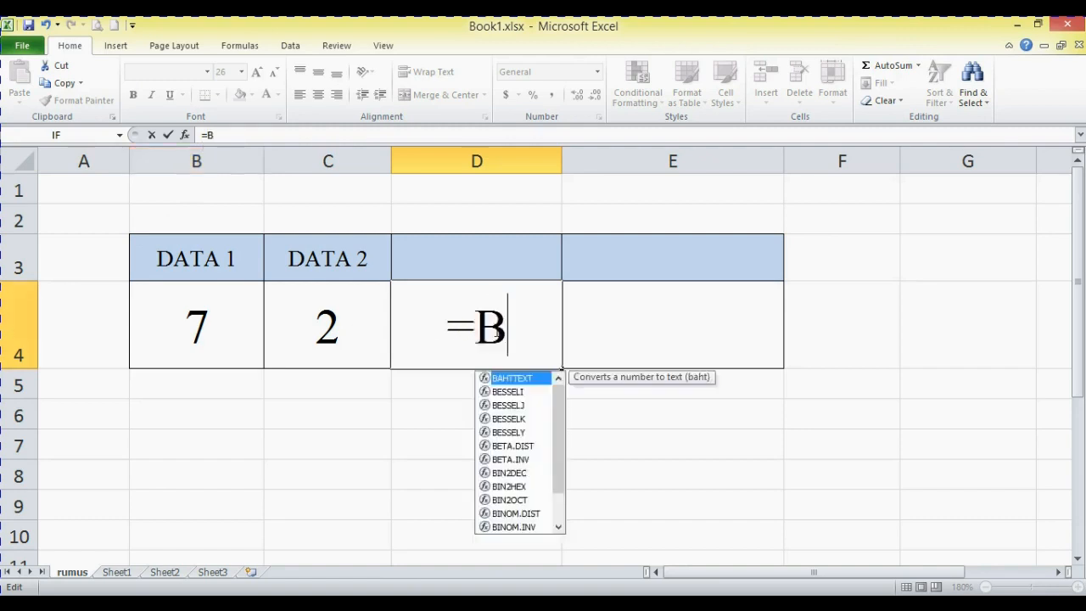
text(4)
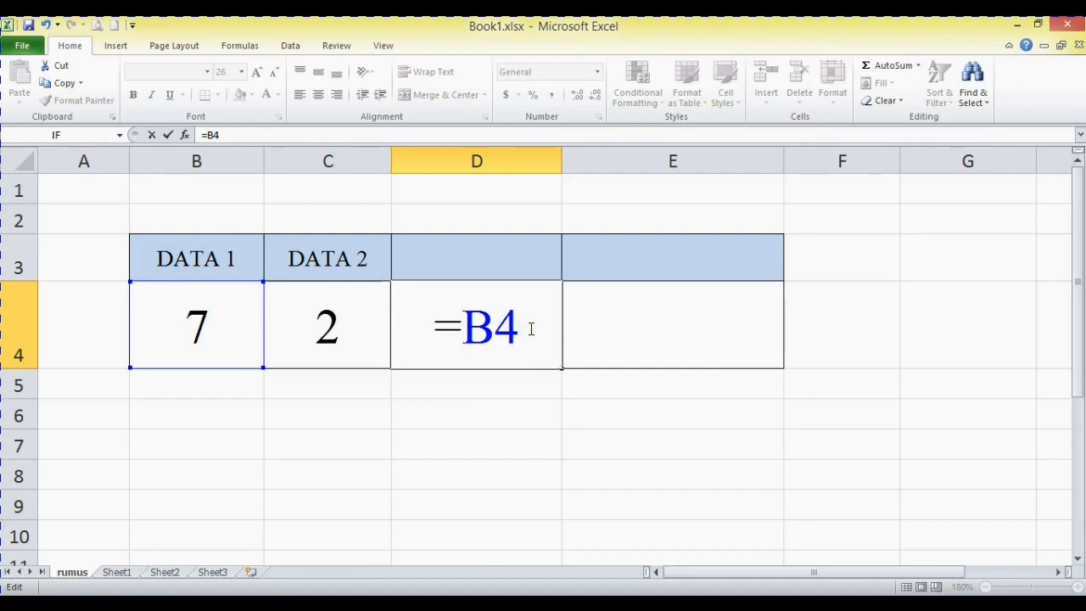
text(+)
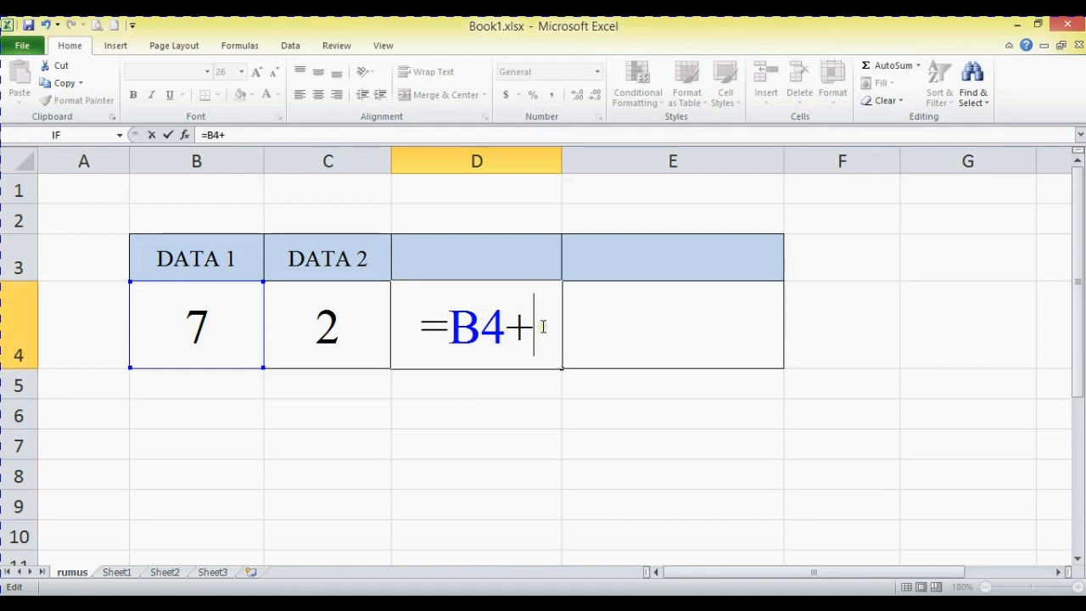
text(C4)
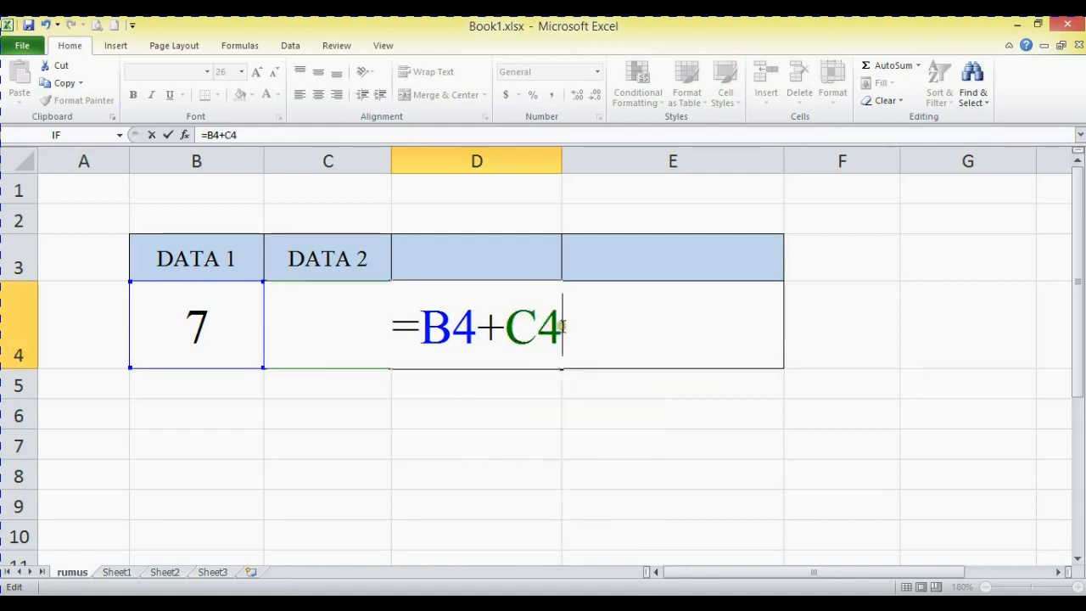
drag(565, 331, 433, 339)
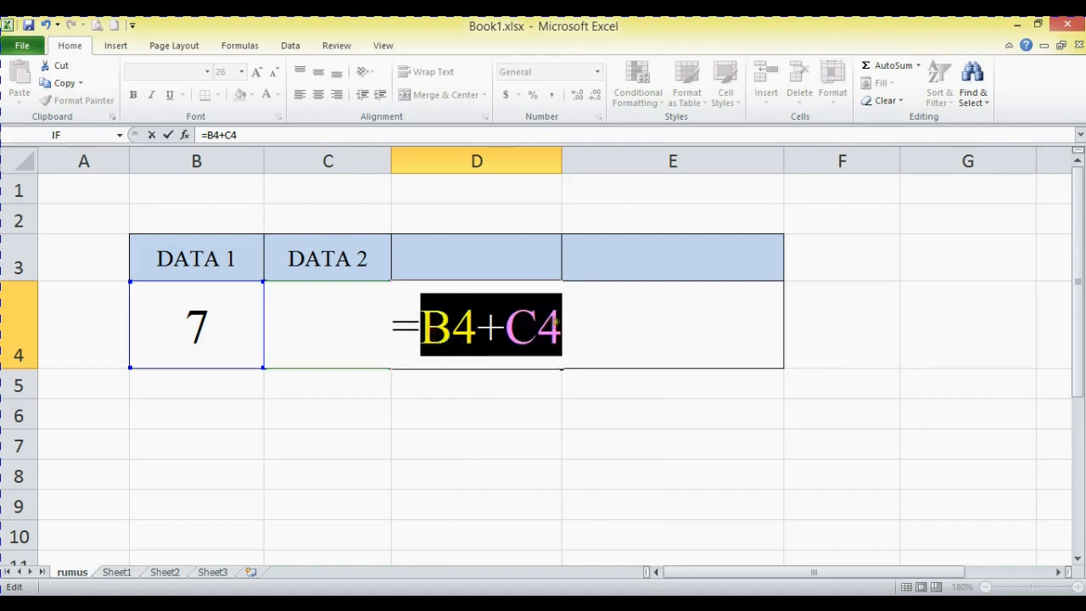
click(556, 321)
key(Return)
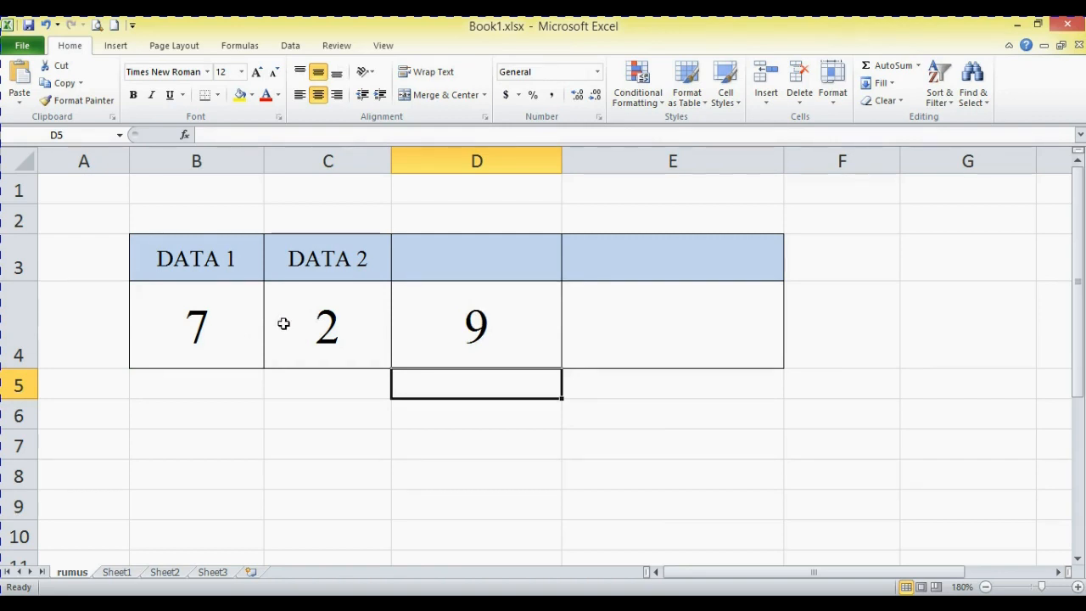
- Enter the formula =7+2 in cell E4, adding the two numbers directly as constants
click(600, 324)
text(=)
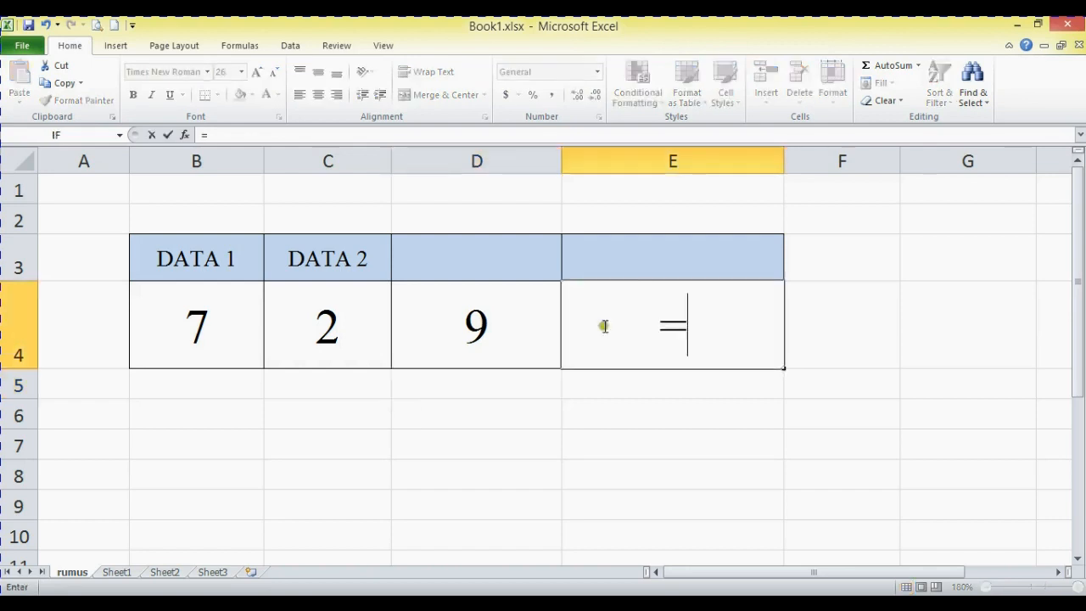
text(7)
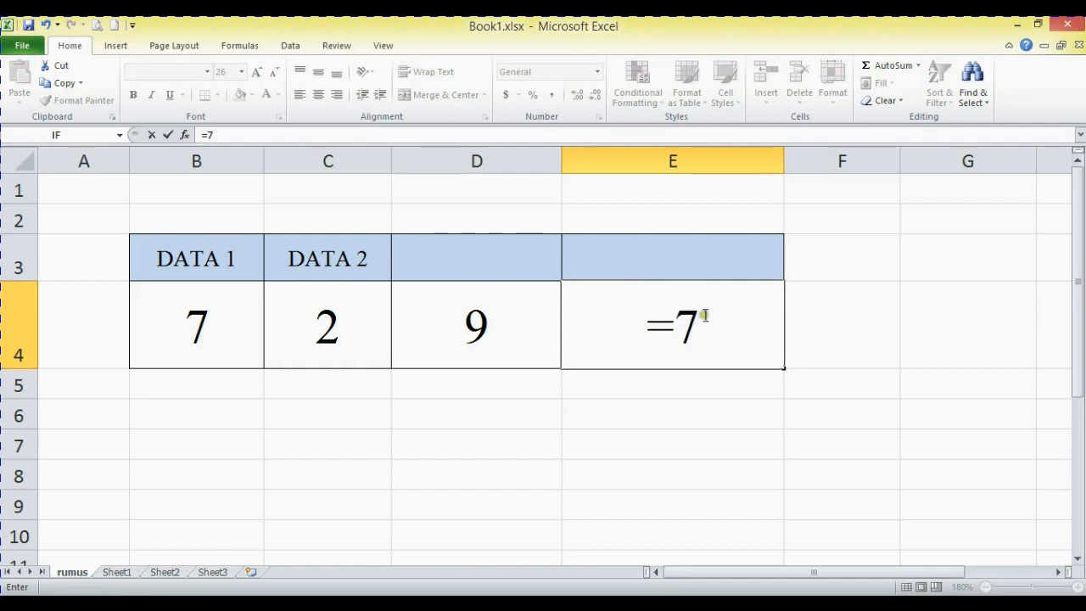
text(+)
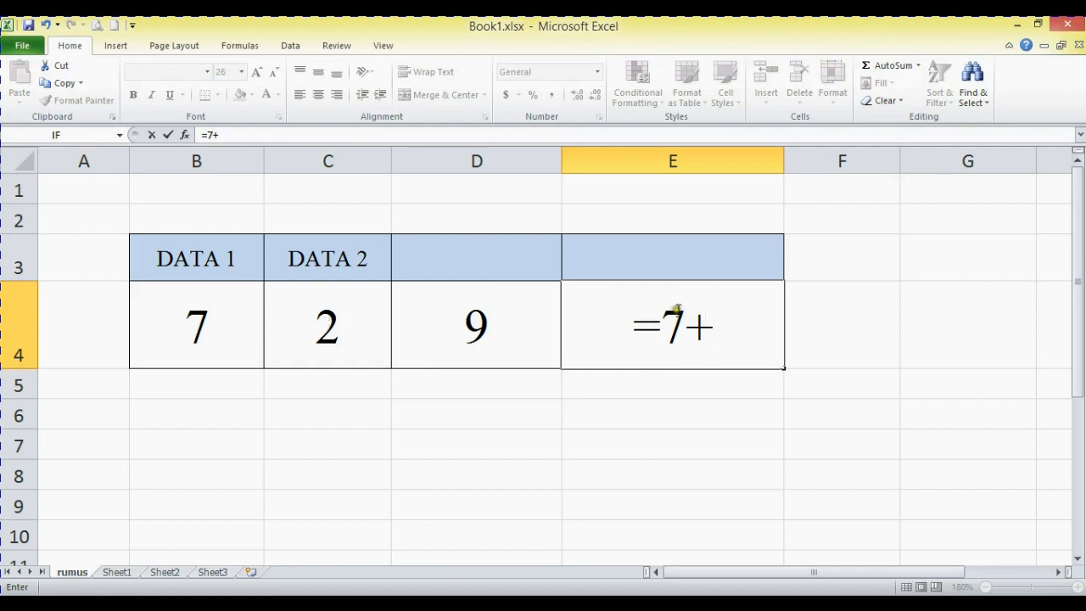
text(2)
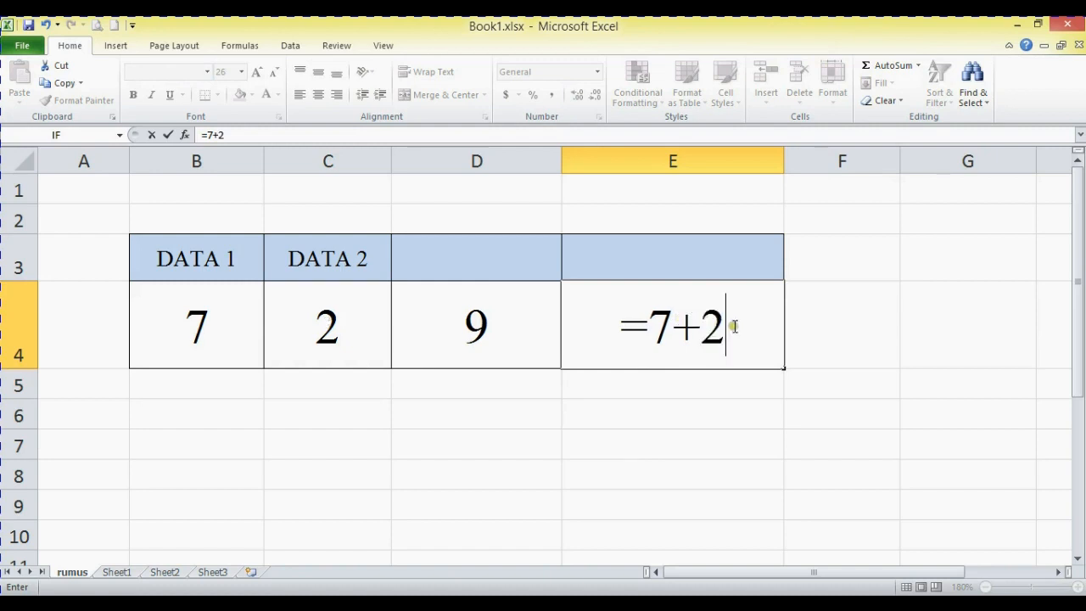
key(Return)
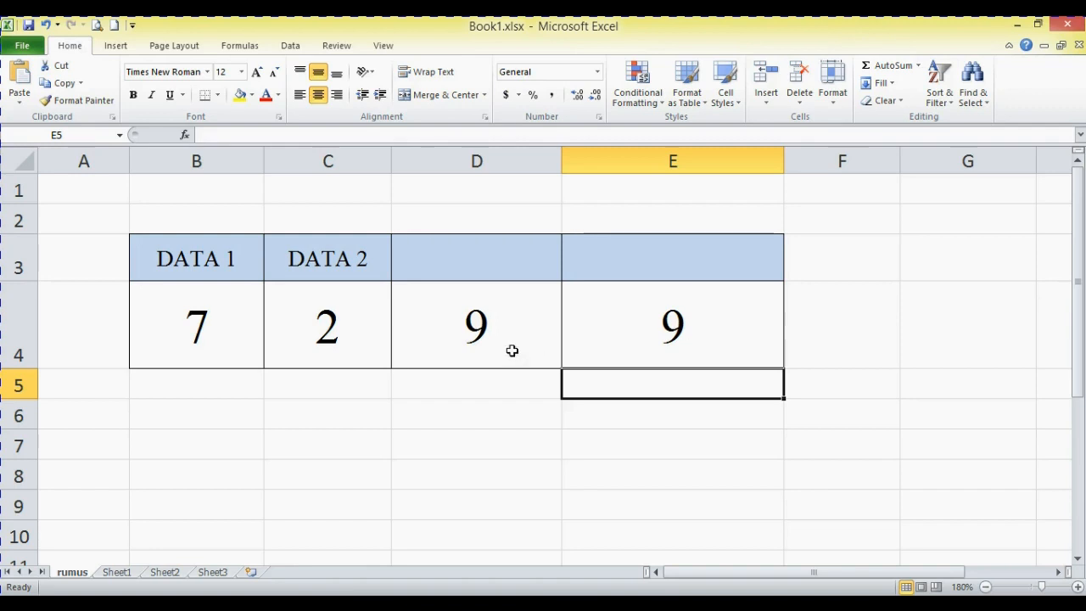
- Examine the D4 formula and its individual B4 and C4 references, leaving the formula as it is
click(489, 335)
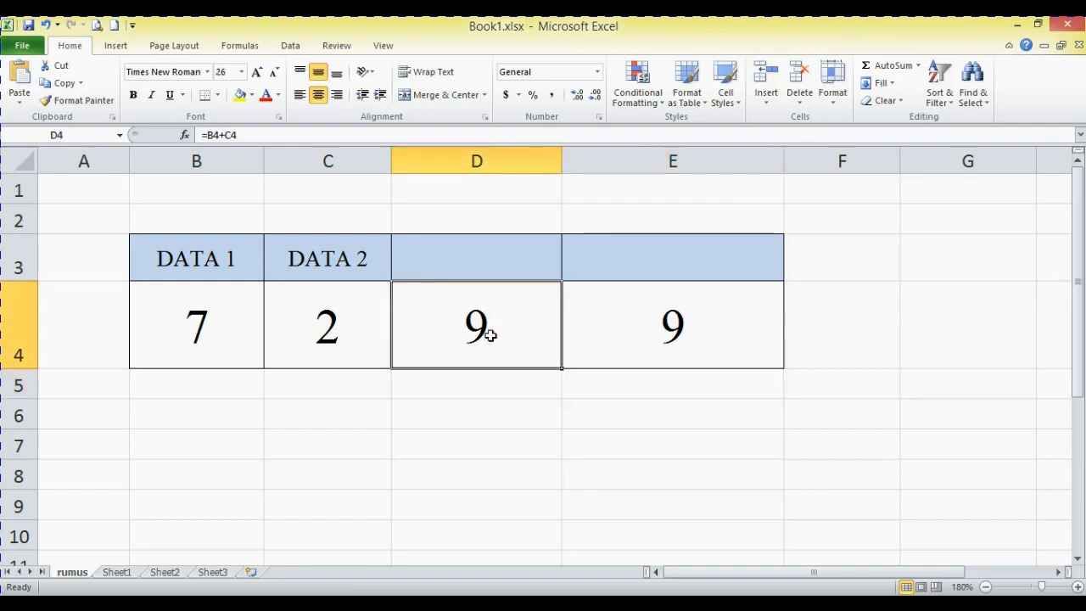
double_click(489, 335)
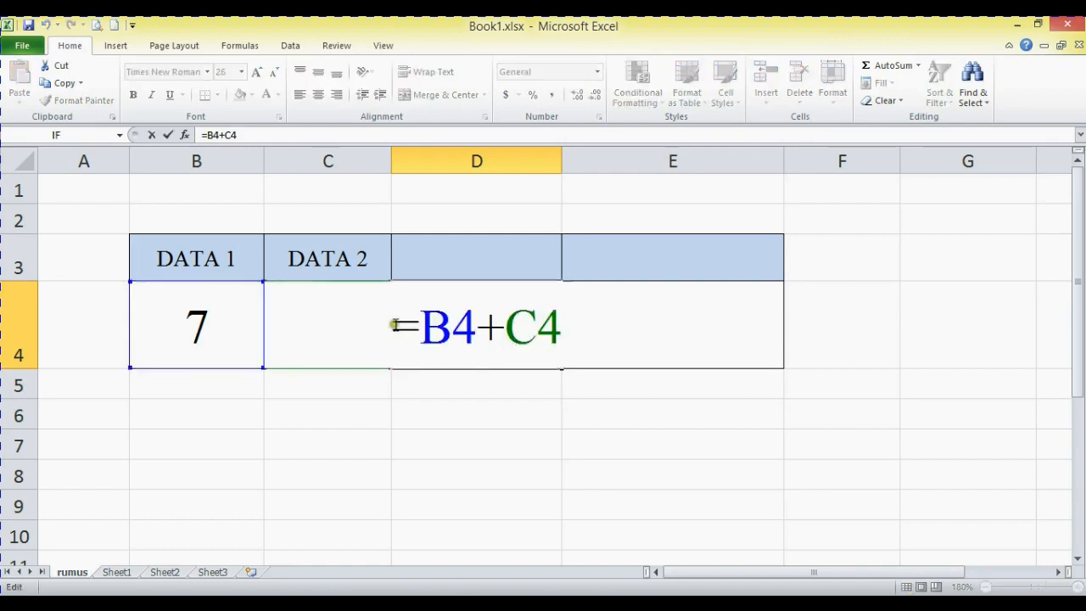
drag(569, 327, 383, 342)
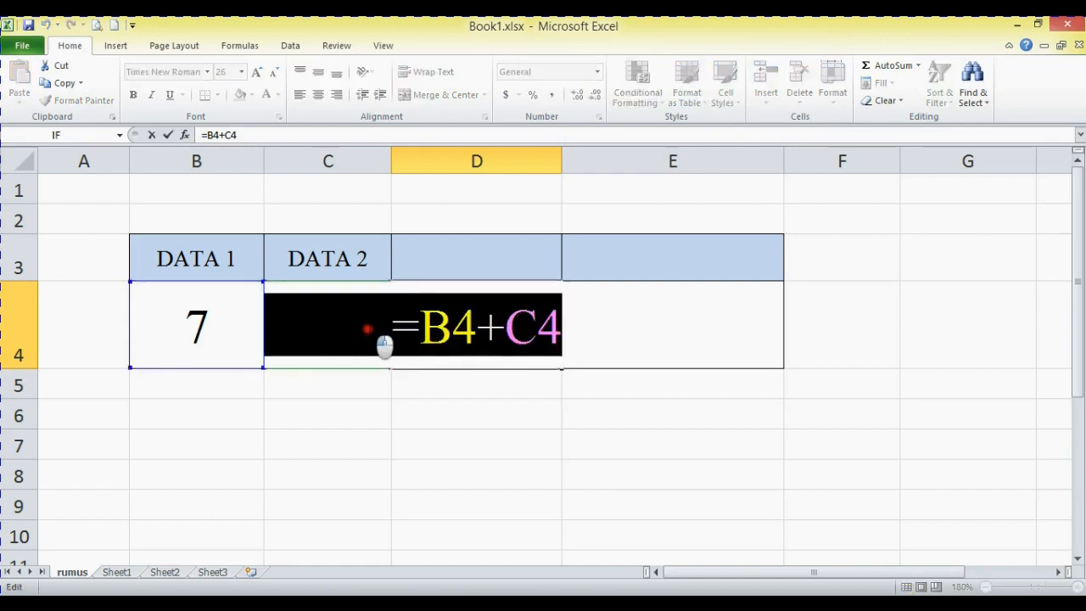
click(424, 328)
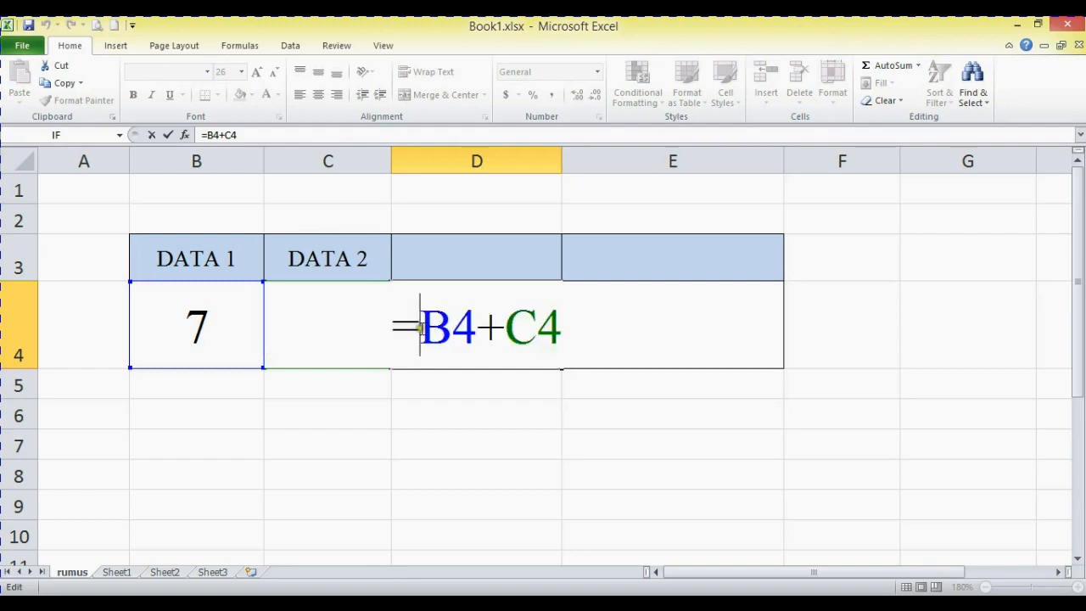
double_click(436, 341)
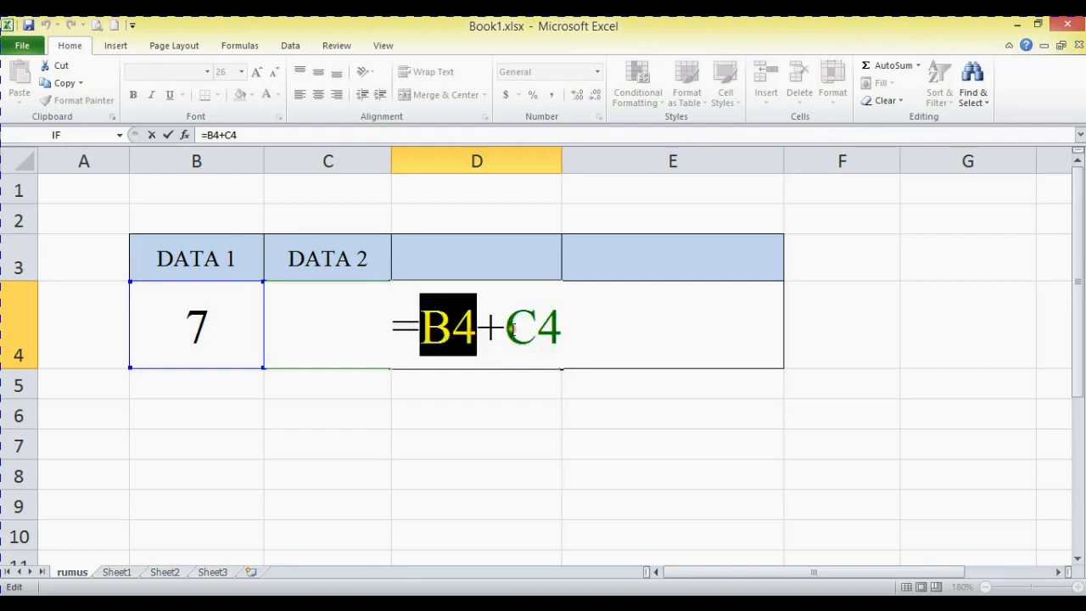
drag(519, 332, 564, 334)
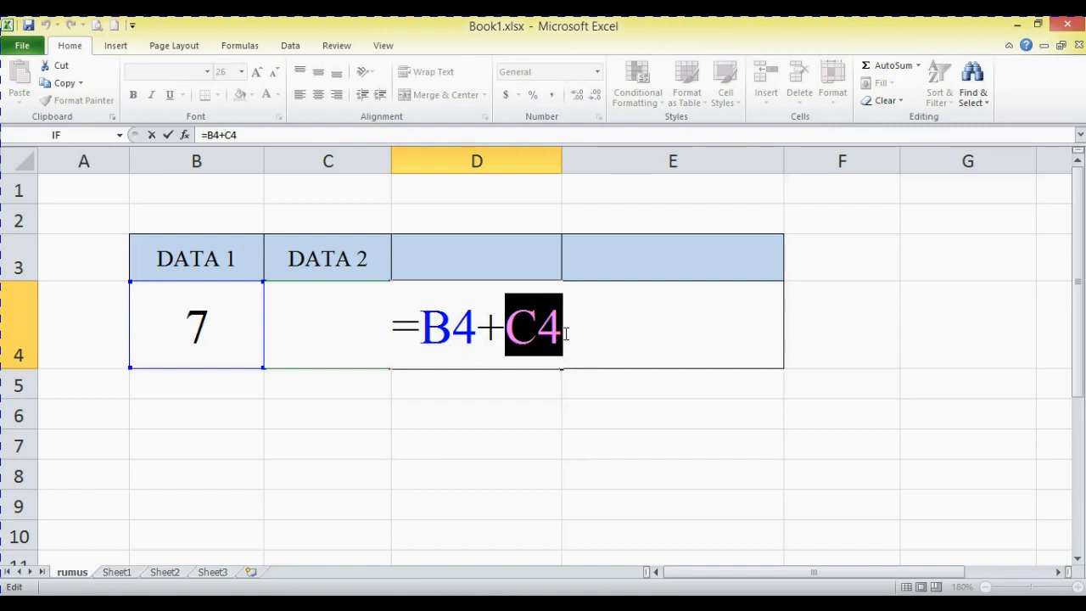
click(566, 333)
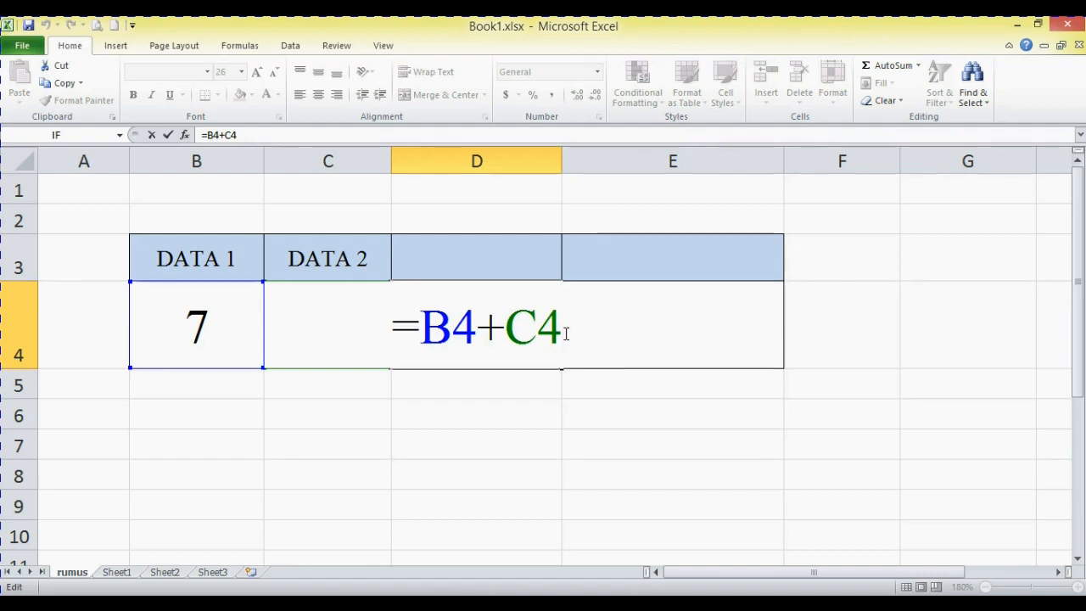
key(Return)
key(Return)
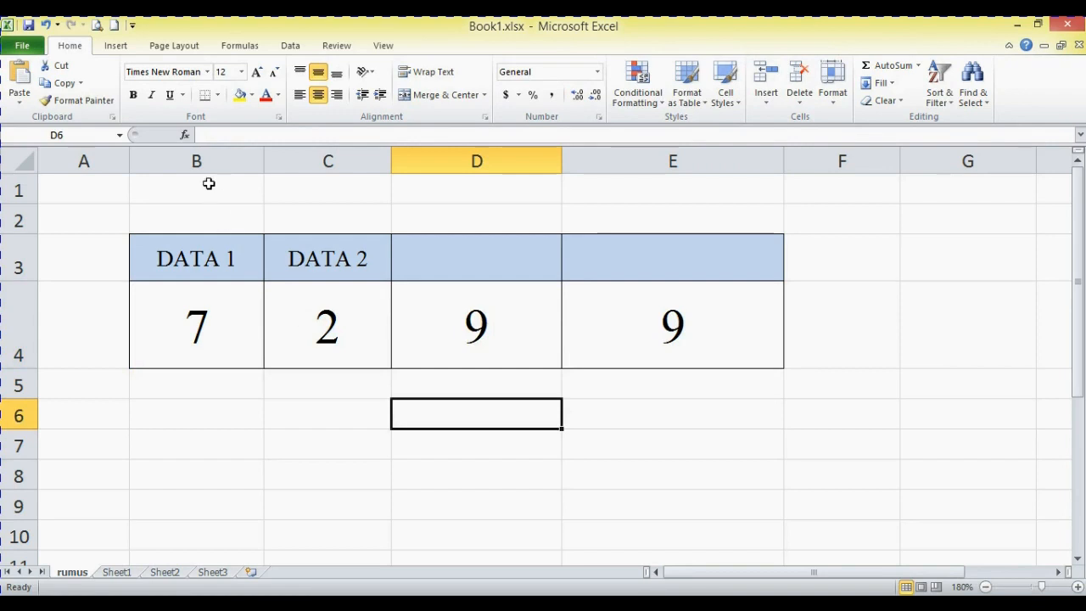
- Set the DATA 1 value in cell B4 to 9
click(201, 309)
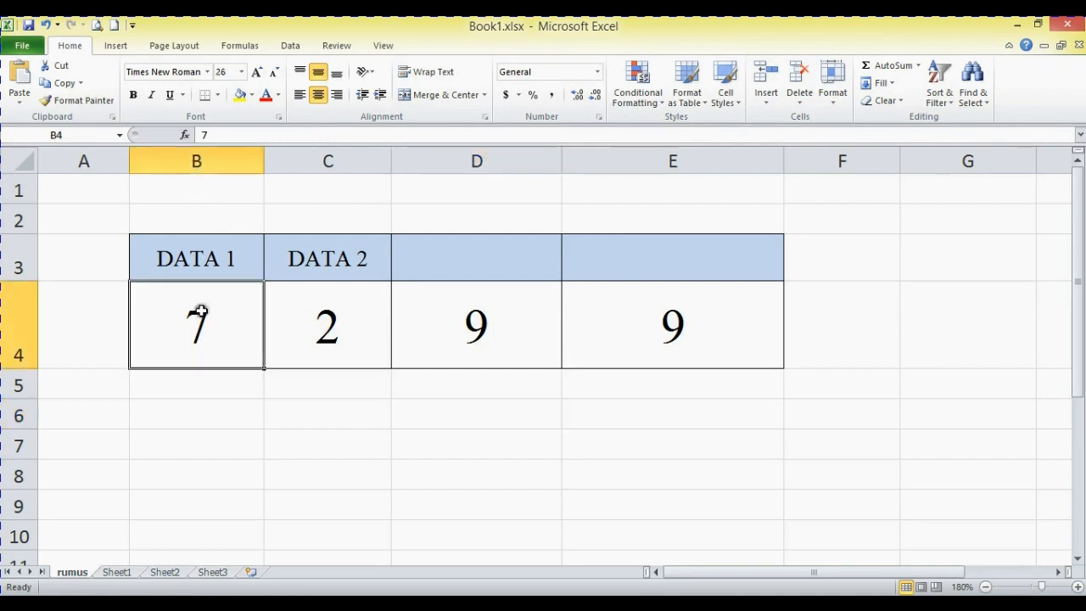
click(325, 315)
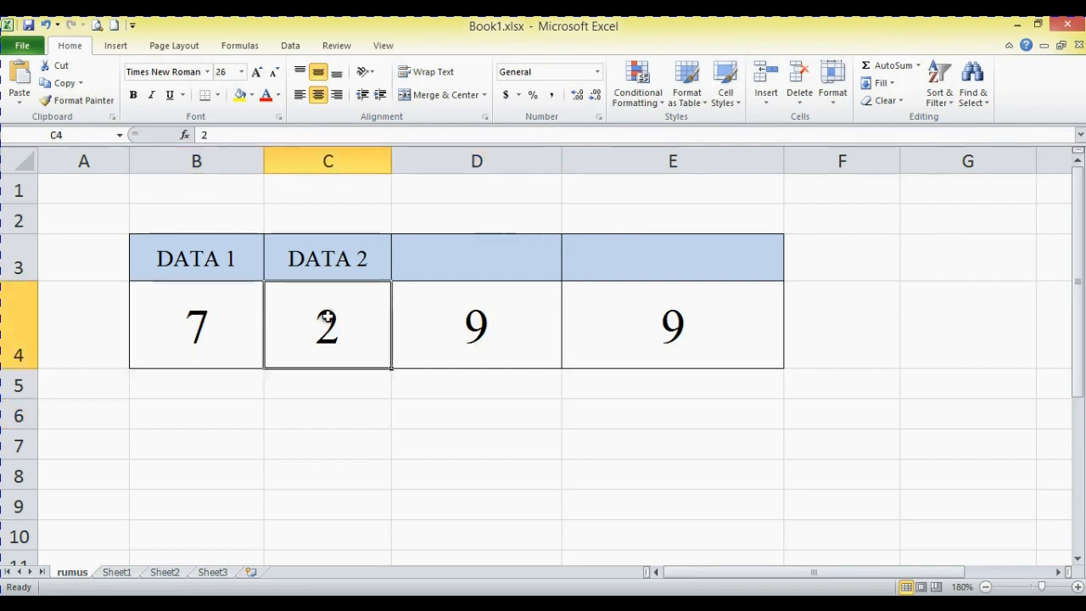
click(208, 319)
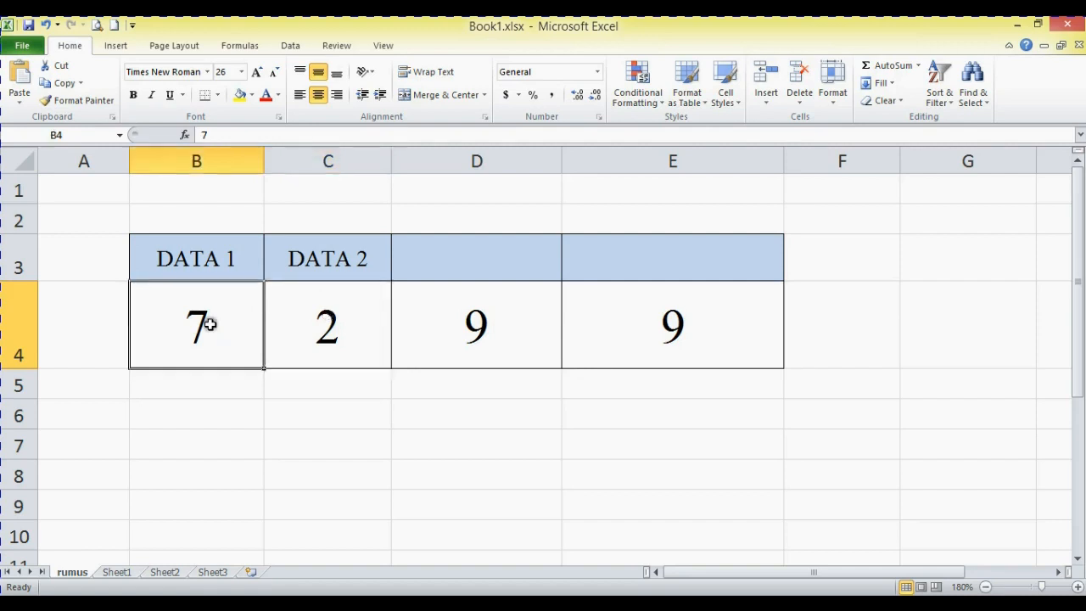
text(9)
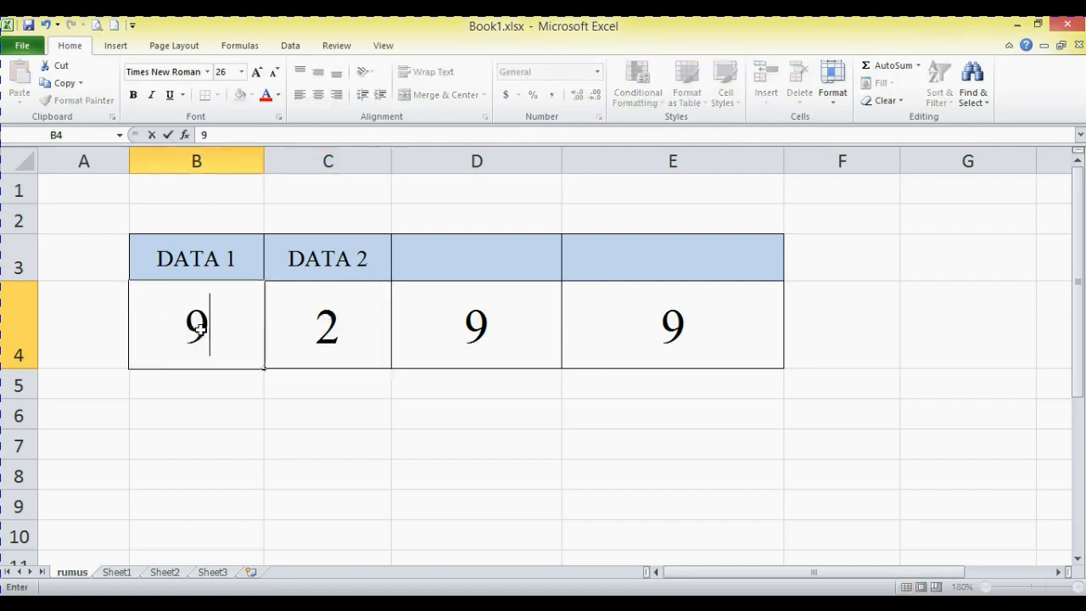
key(Return)
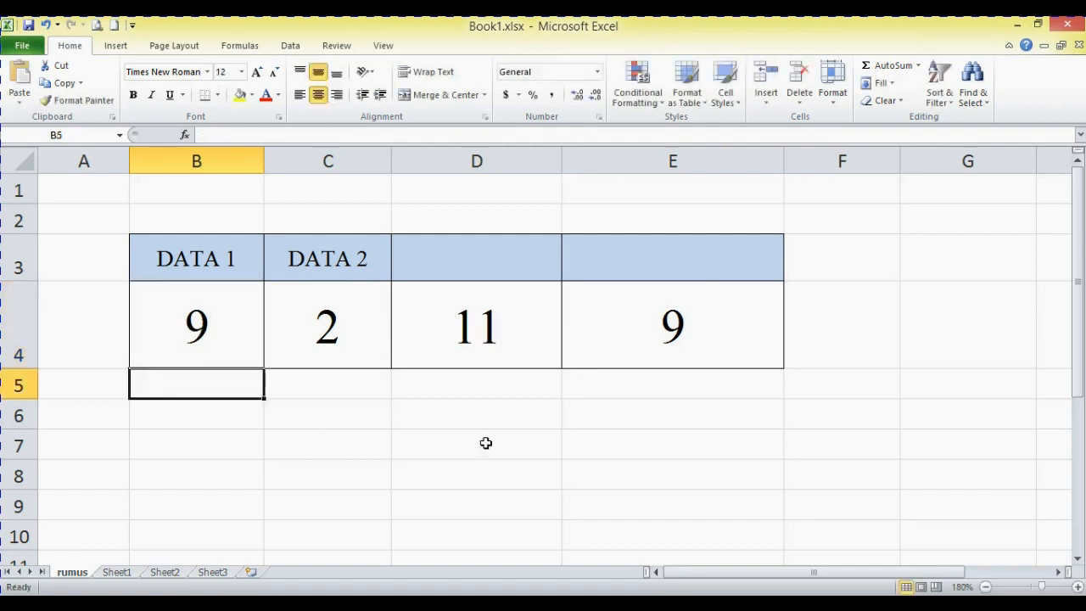
- Compare the cell-reference formula in D4 with the constant-based formula in E4, checking them against the values in B4 and C4
click(505, 316)
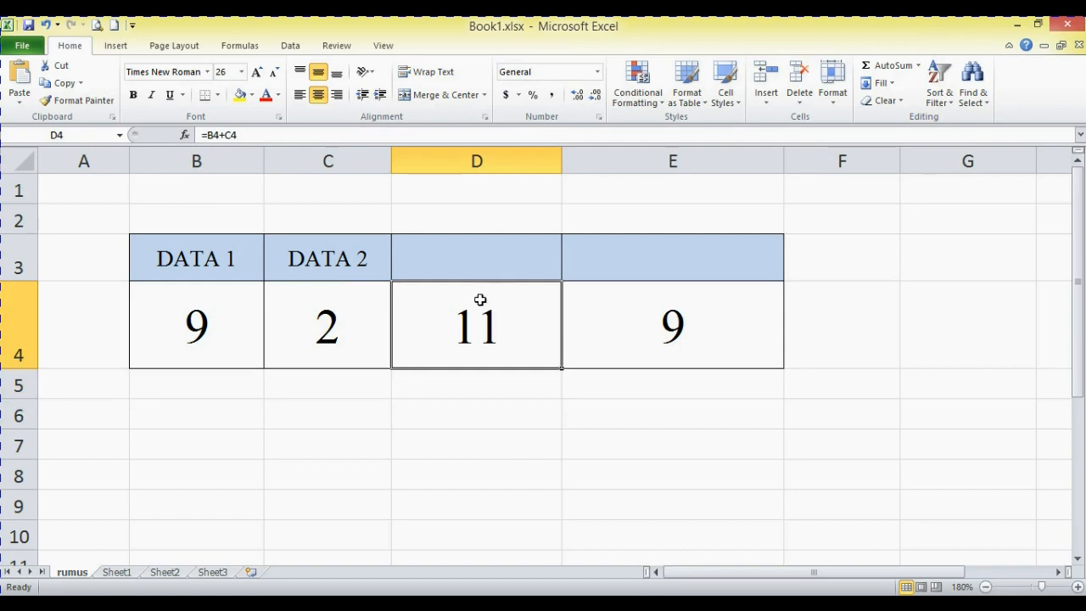
click(175, 356)
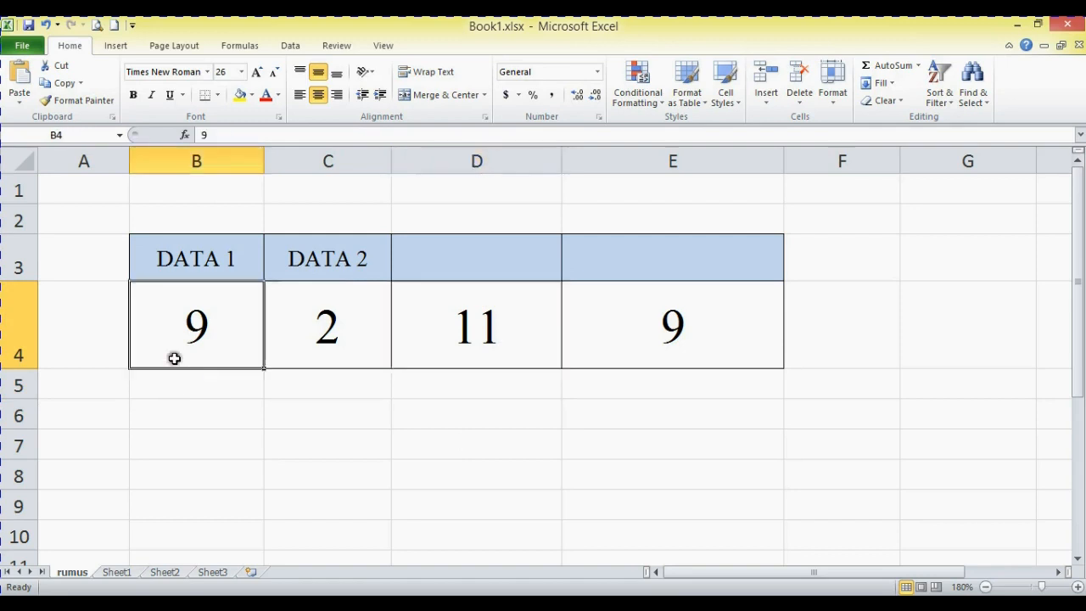
click(331, 321)
click(470, 329)
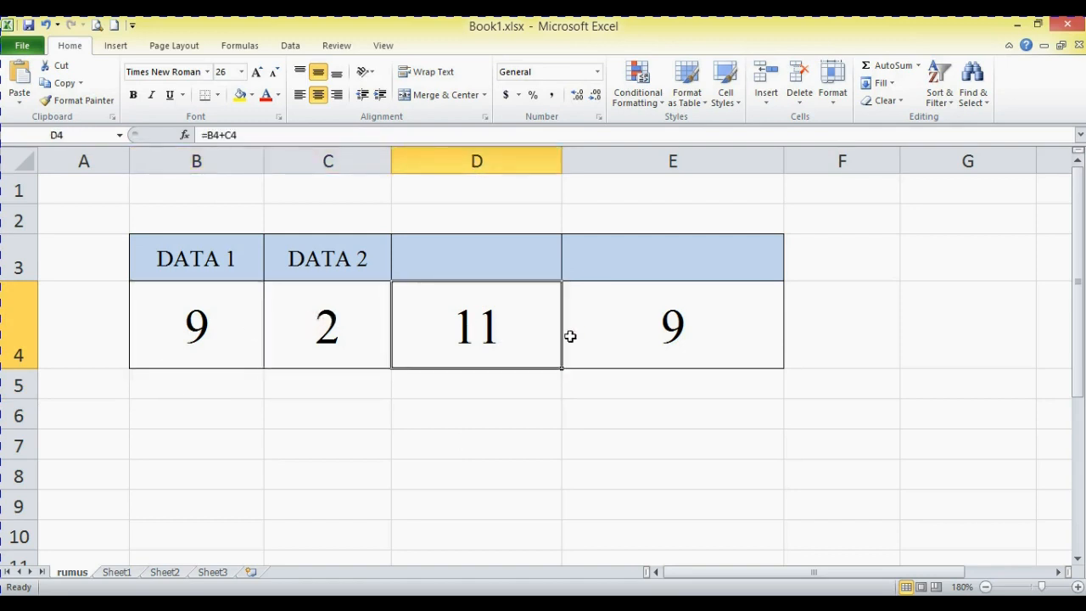
click(648, 326)
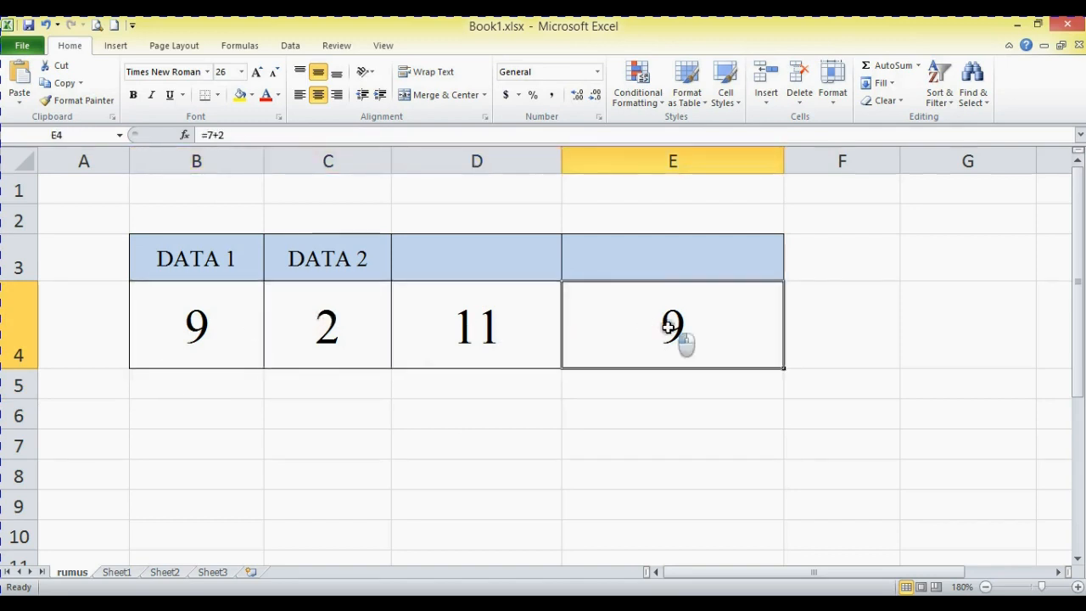
double_click(668, 327)
drag(670, 327, 644, 327)
double_click(715, 331)
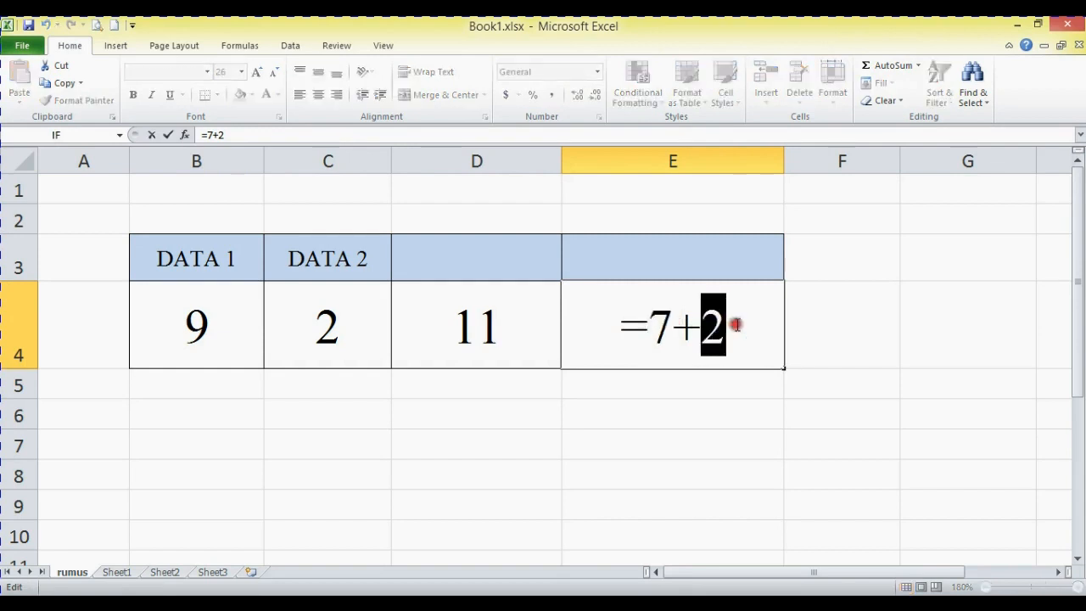
click(736, 326)
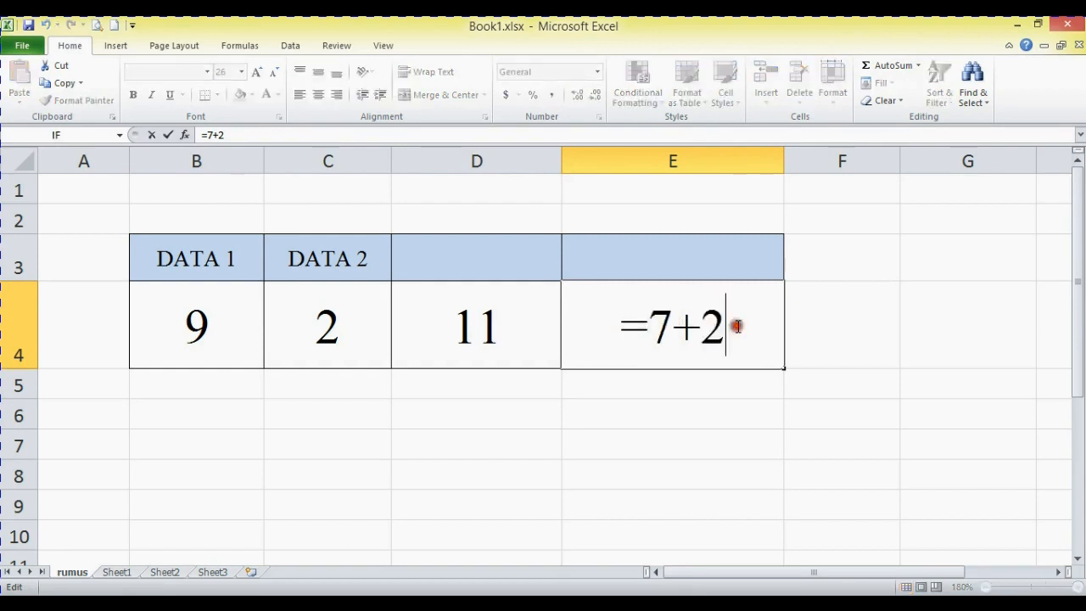
click(710, 441)
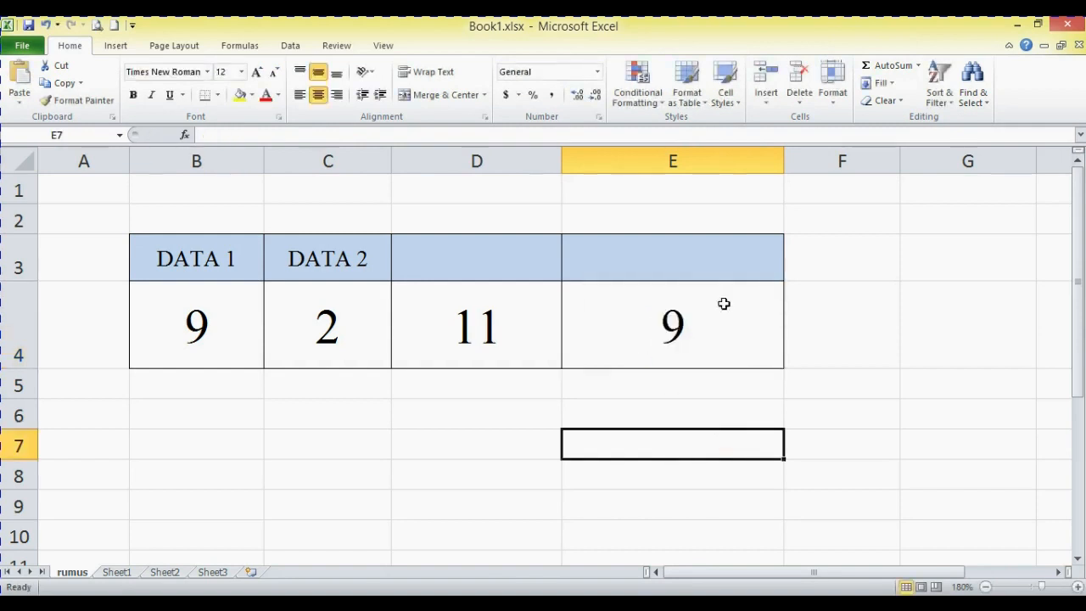
click(473, 294)
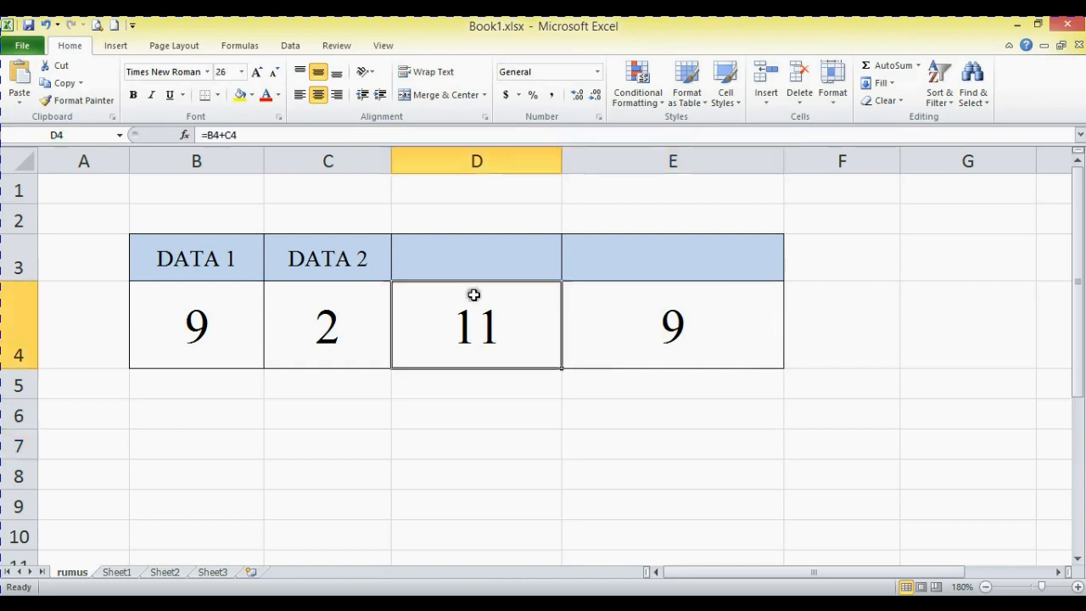
- Examine the formula in D4 and its individual B4 and C4 references, leaving the formula as it is
double_click(437, 324)
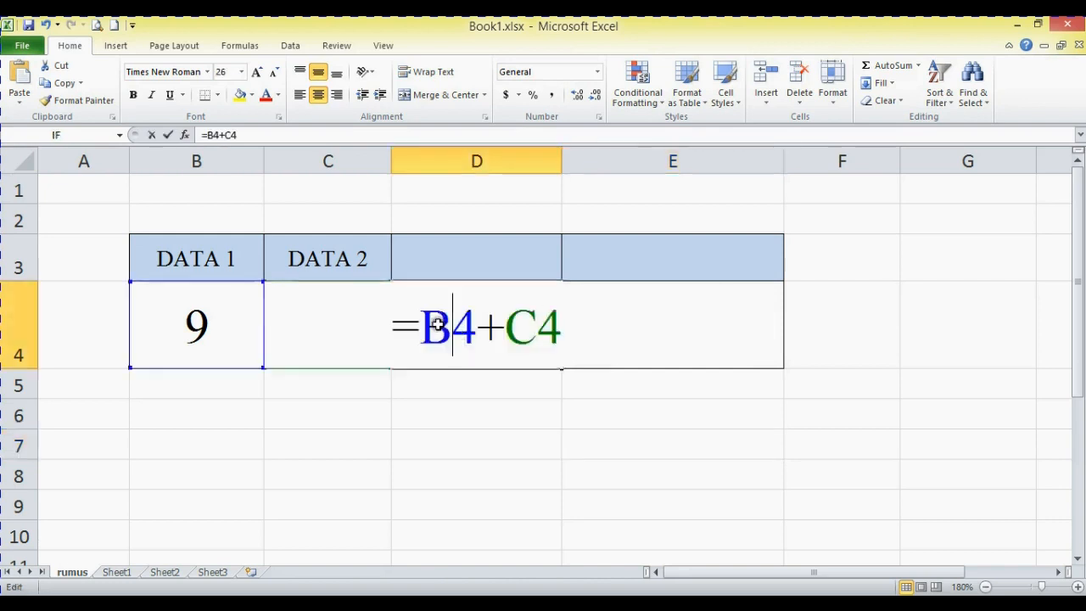
click(388, 327)
drag(389, 328, 574, 351)
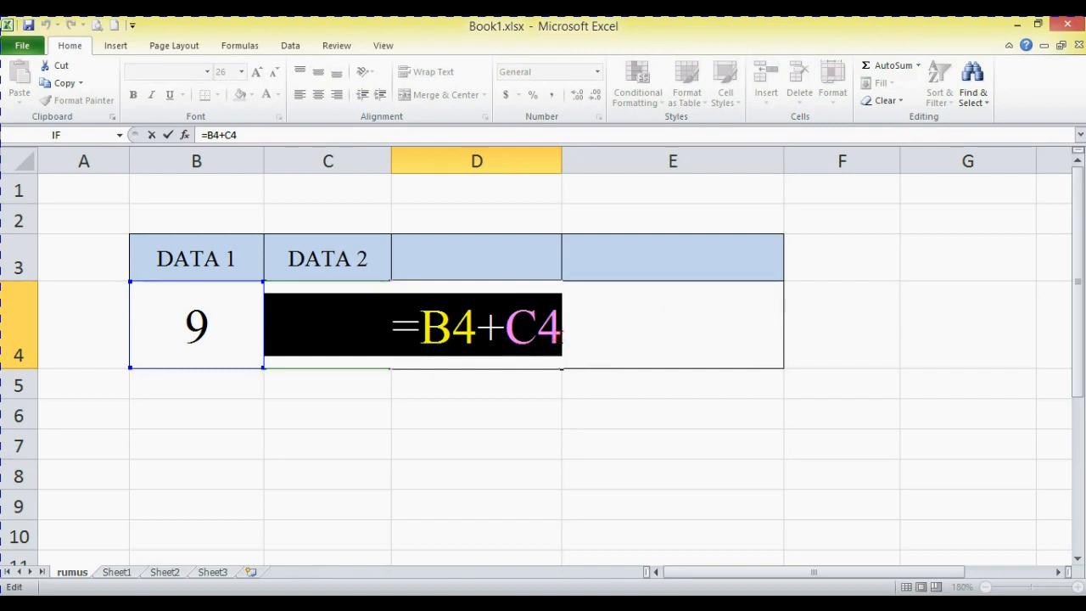
click(480, 332)
drag(420, 329, 458, 332)
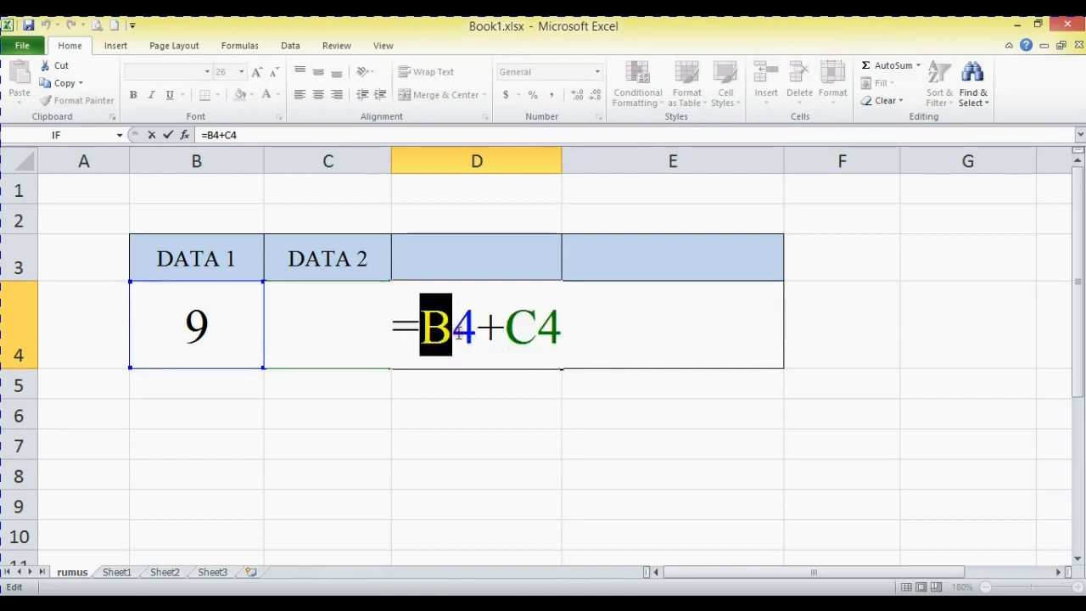
click(541, 319)
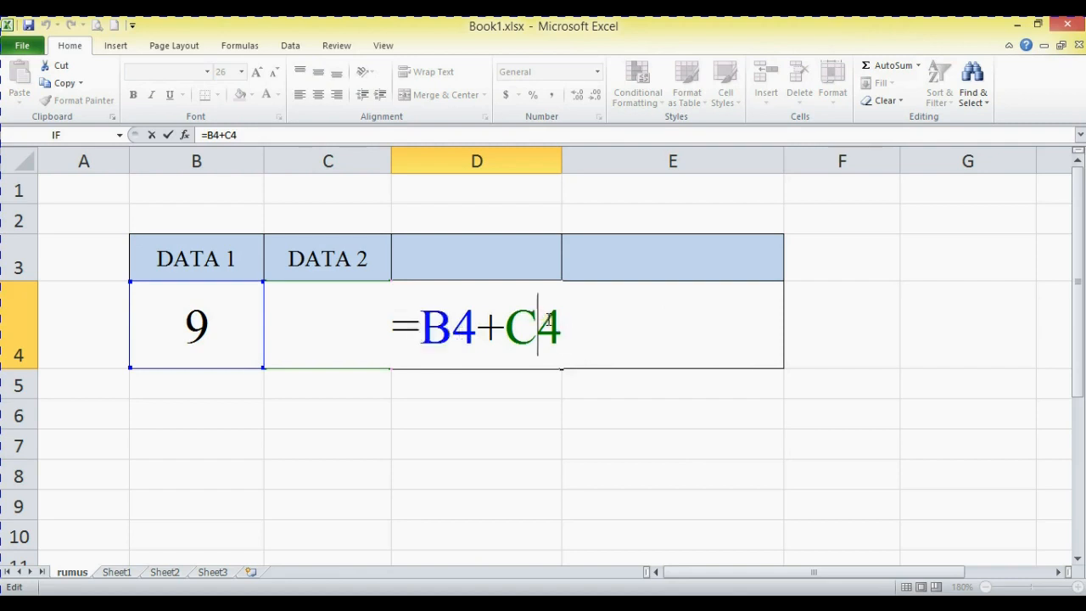
key(Return)
- Compare the D4 formula built on cell references with the typed constants 7+2 in the E4 formula
click(183, 321)
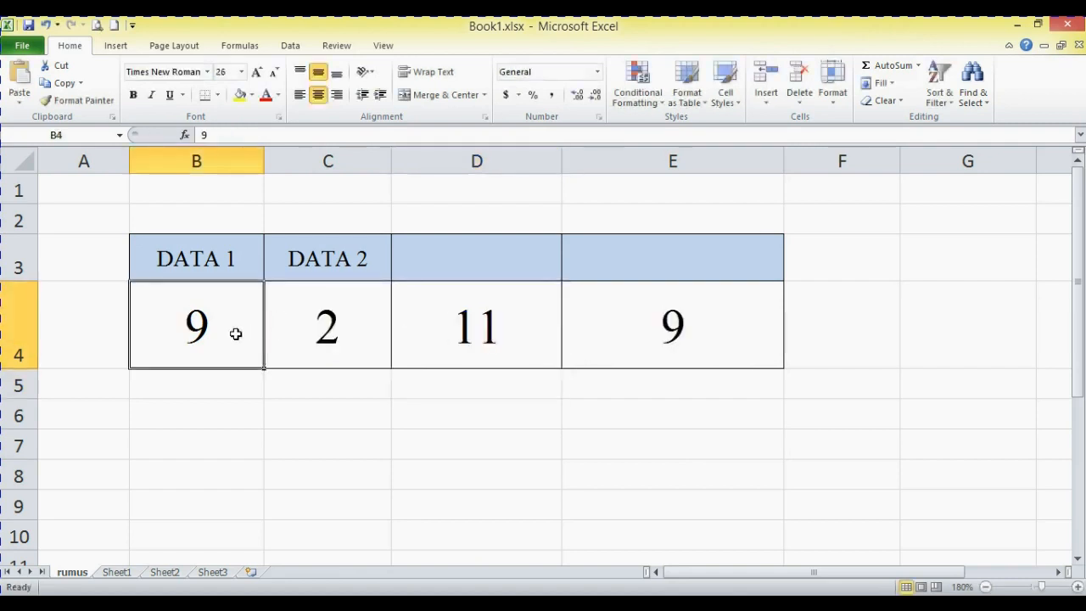
click(462, 335)
double_click(458, 333)
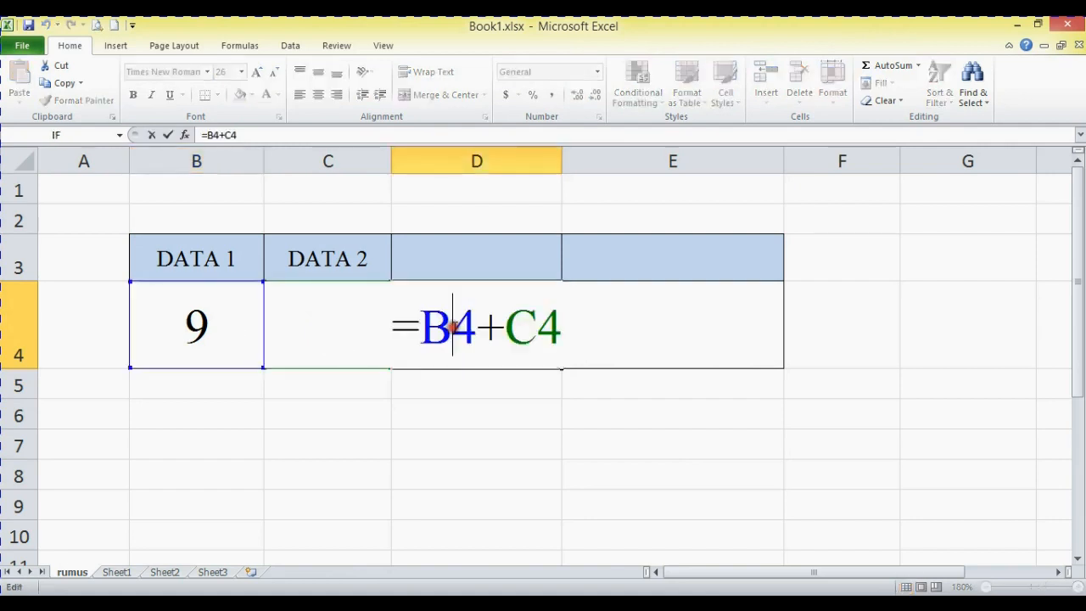
drag(421, 327, 578, 324)
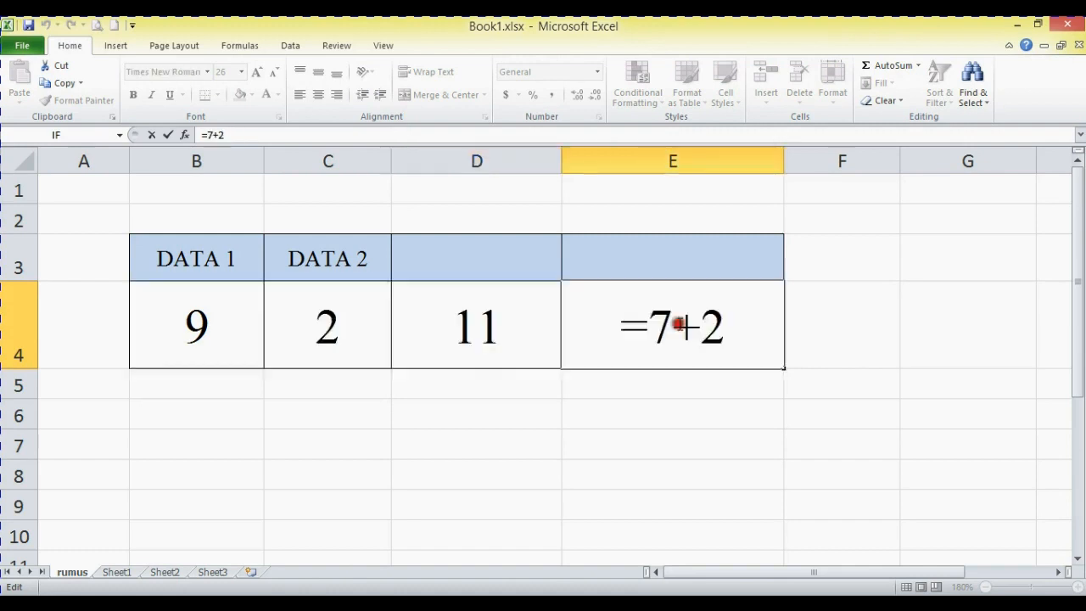
drag(650, 323, 726, 320)
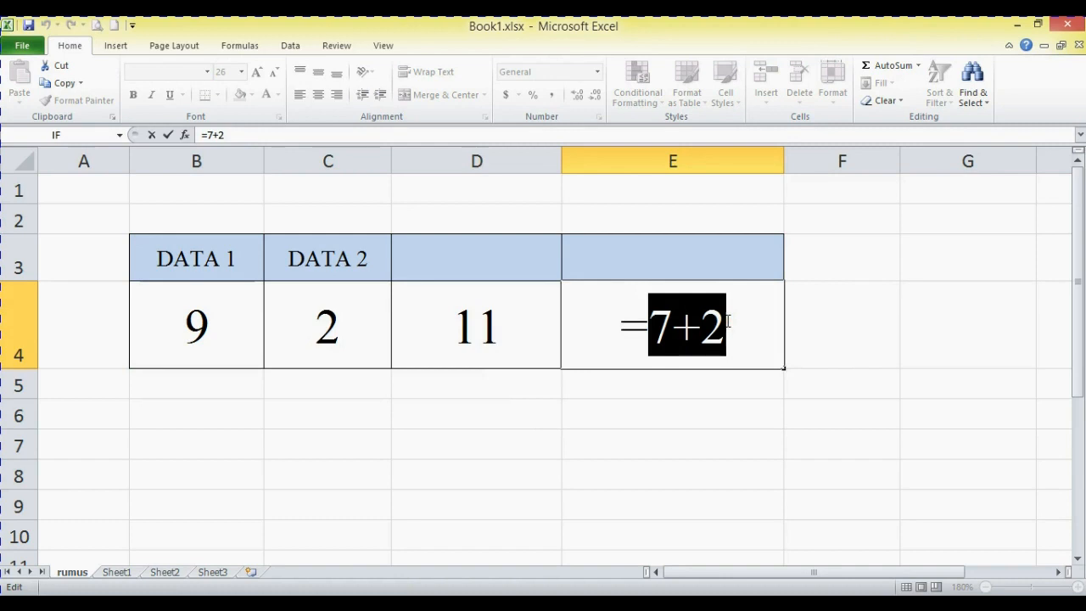
click(662, 323)
mouse_move(664, 320)
mouse_down()
mouse_move(681, 330)
mouse_move(660, 324)
mouse_up()
key(Return)
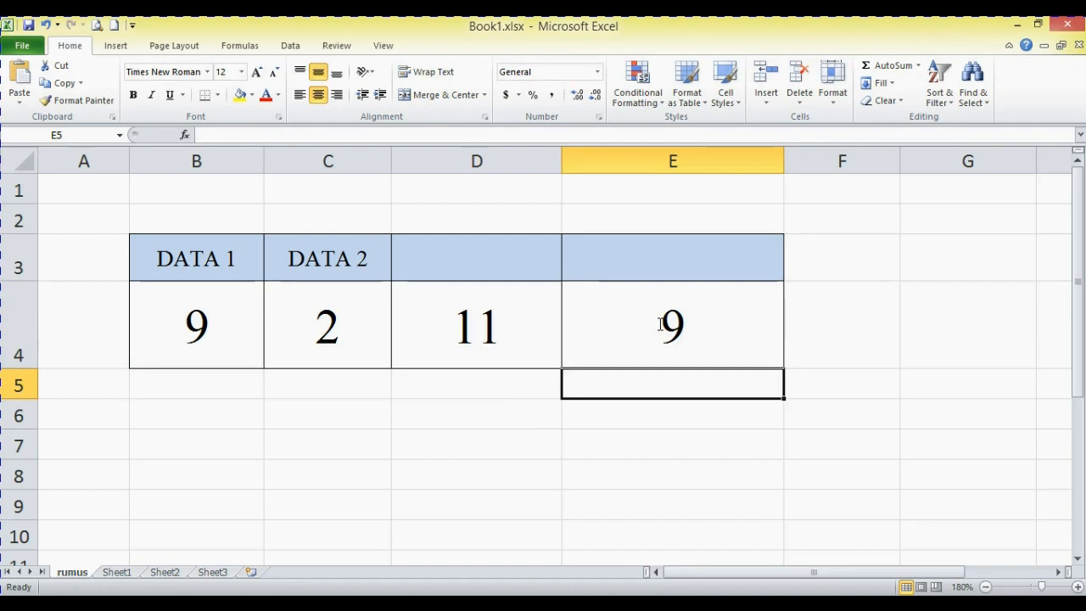
- Trace the B4 reference of the D4 formula to column B and row 4 of the sheet
click(509, 323)
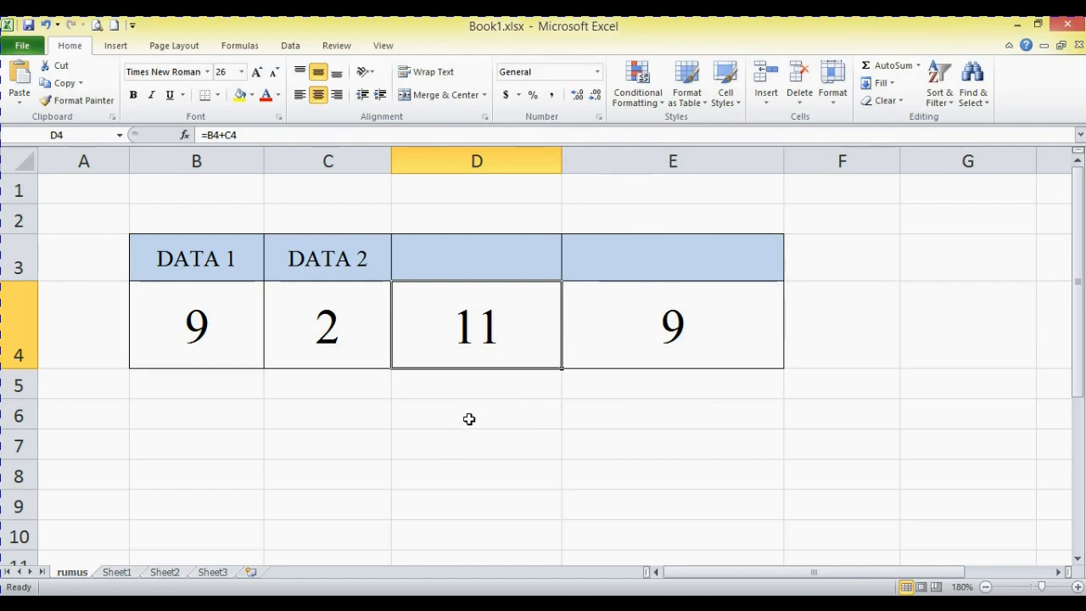
click(231, 313)
click(226, 160)
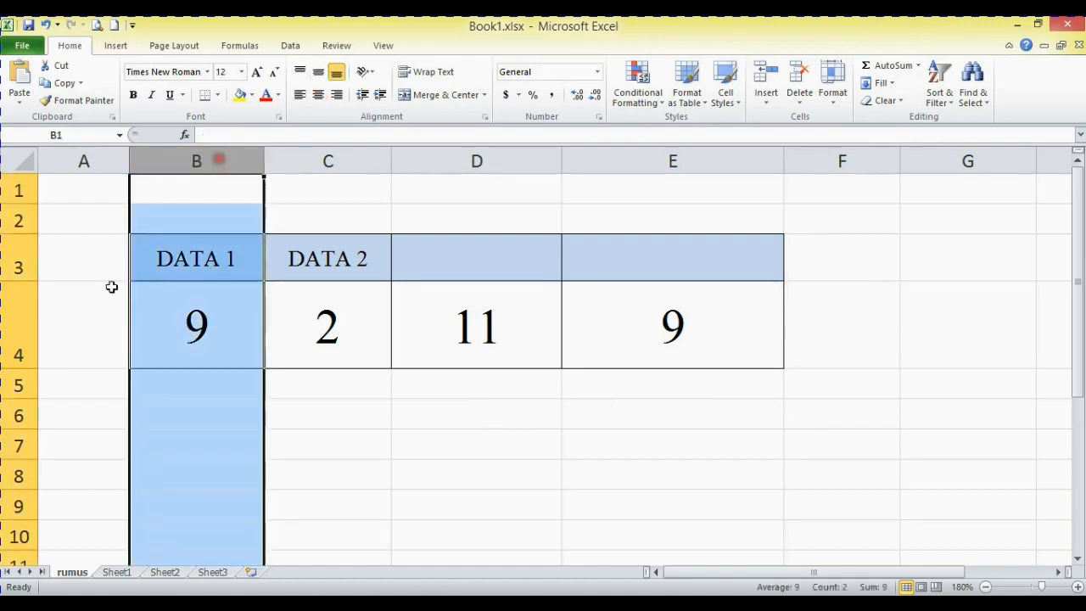
click(18, 337)
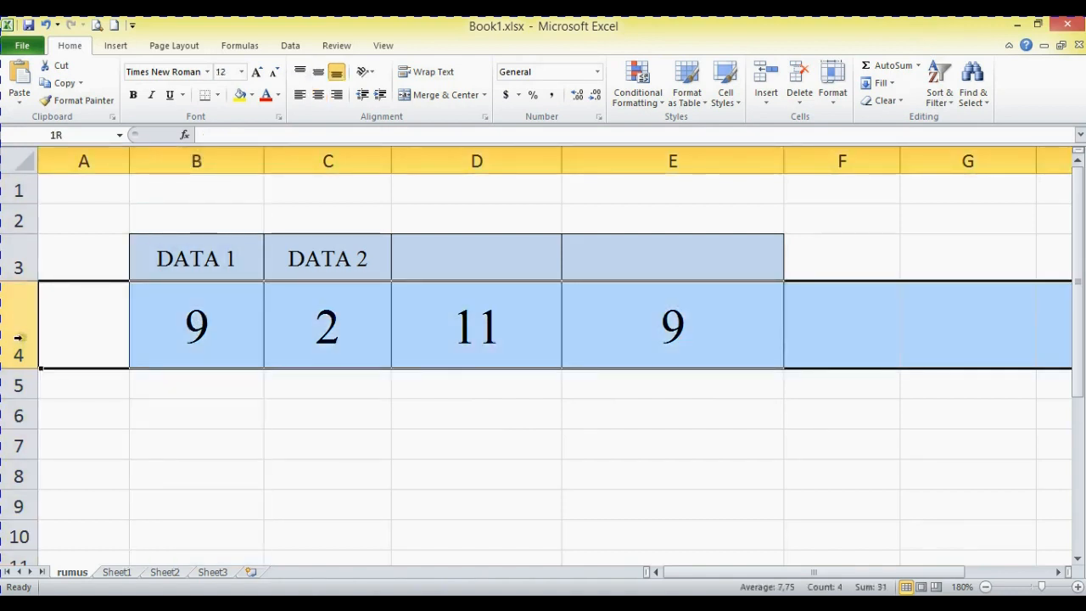
click(196, 331)
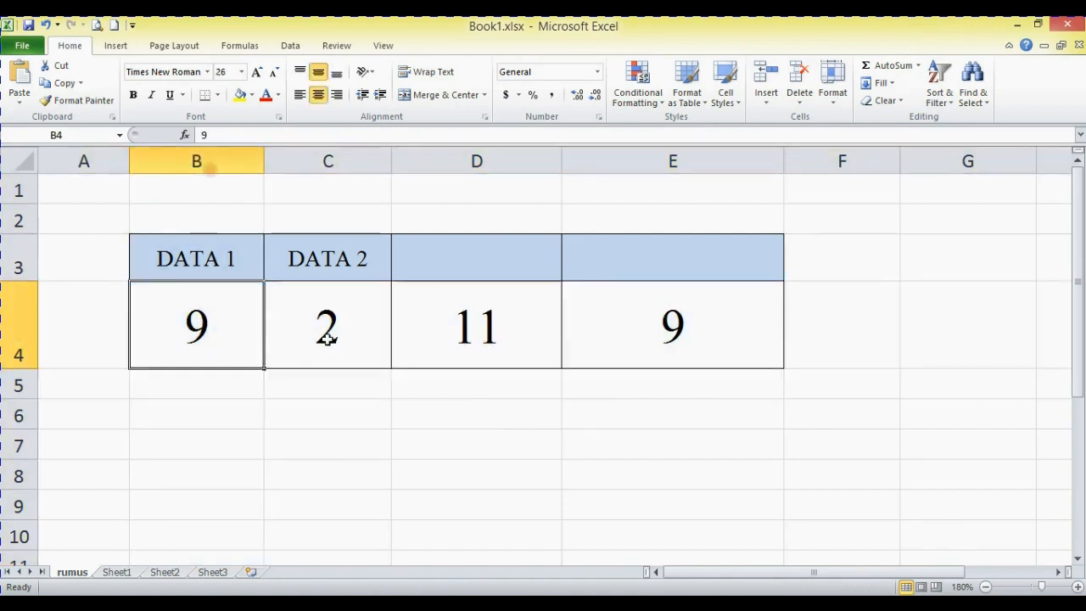
click(517, 318)
- Set the DATA 1 value in B4 to 7 and compare the D4 and E4 formulas against the source data
click(204, 319)
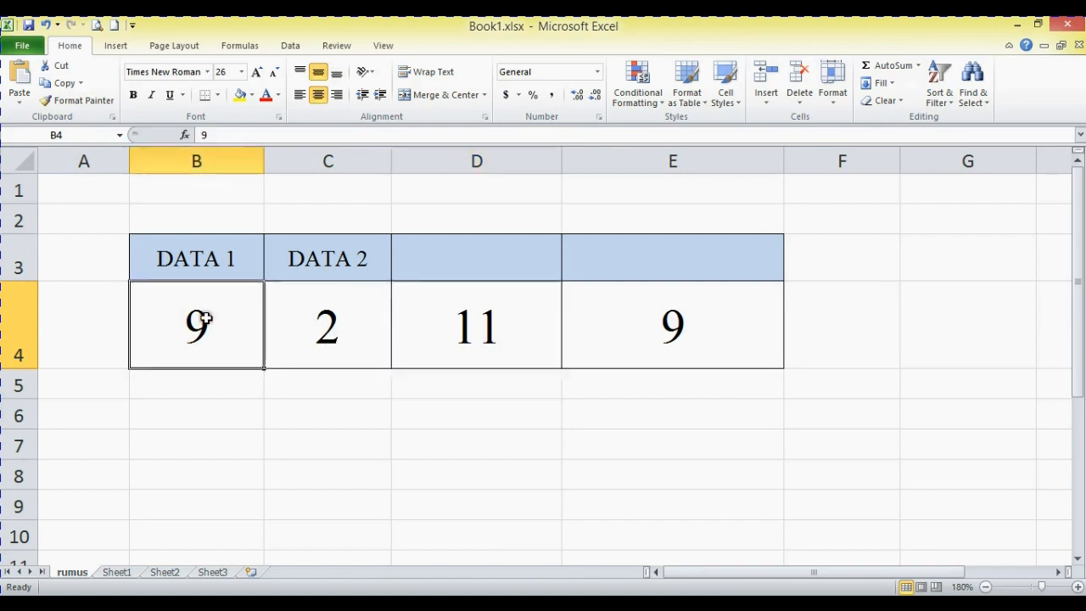
text(7)
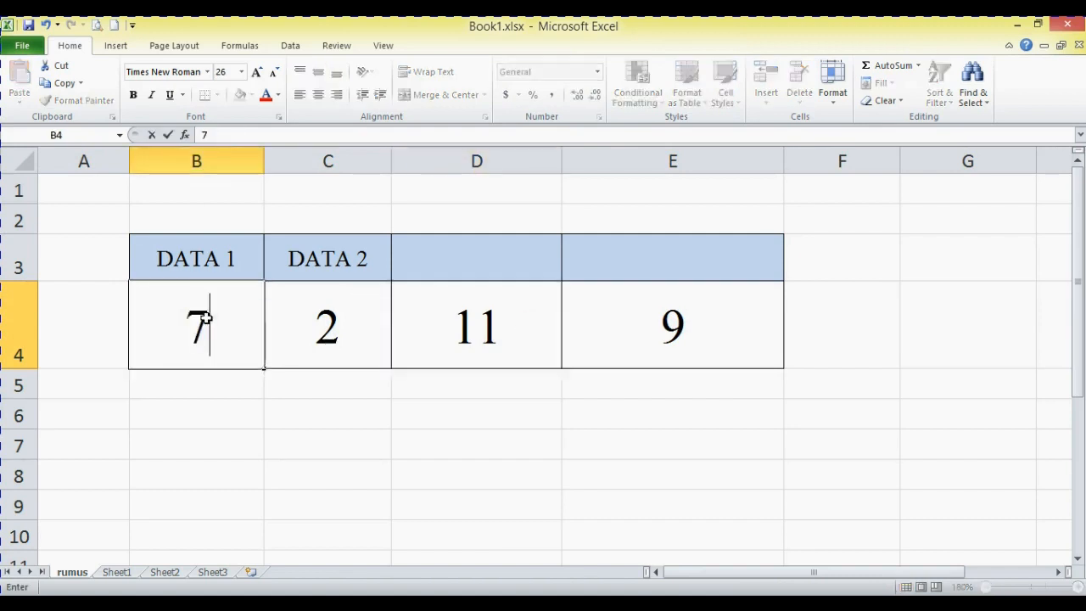
key(Return)
drag(453, 342, 625, 334)
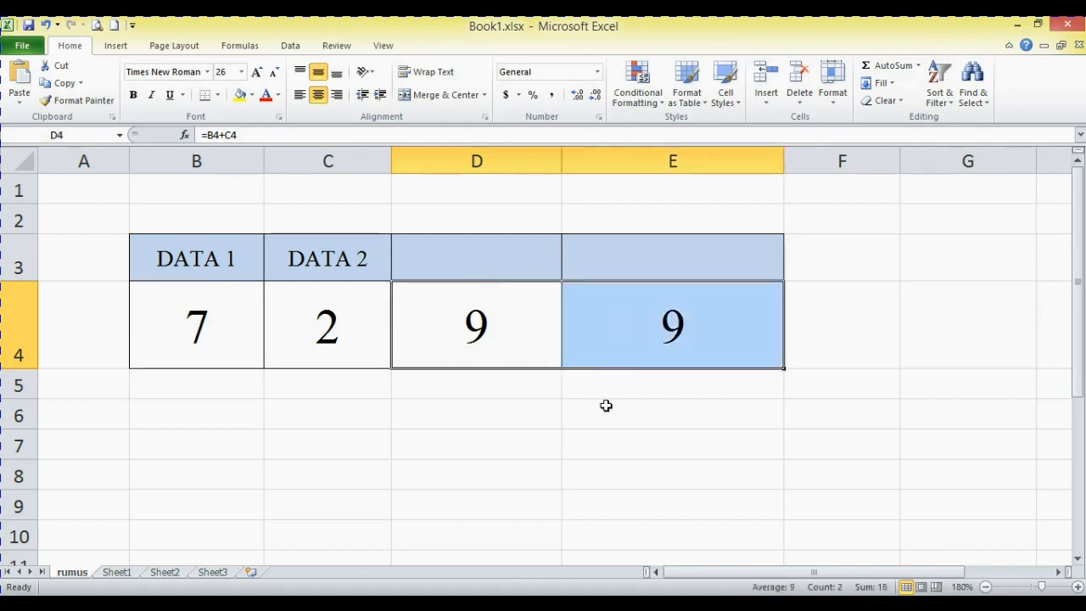
click(650, 350)
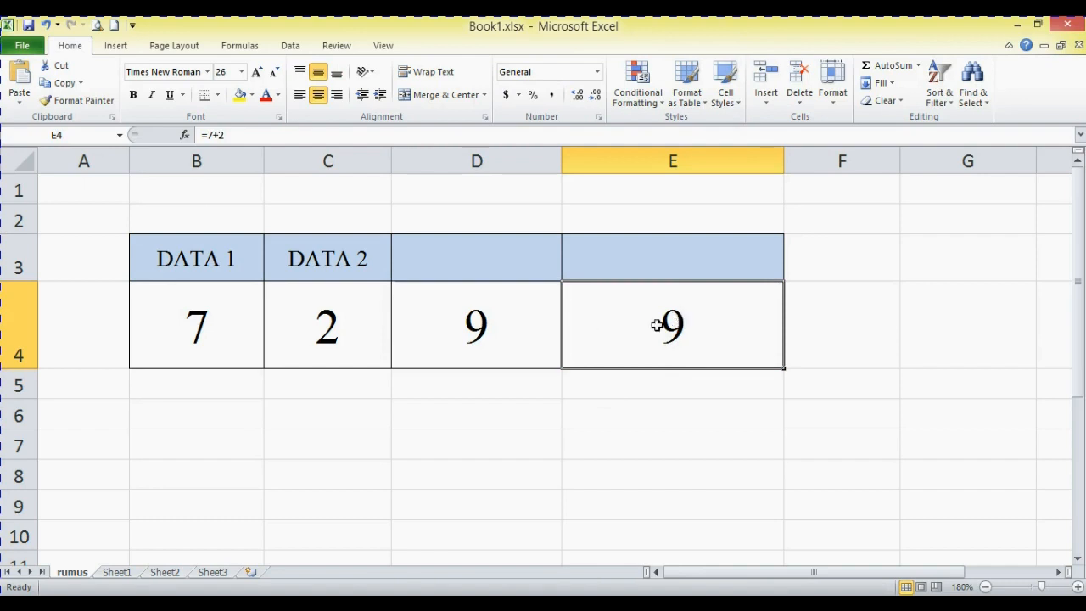
drag(204, 320, 308, 321)
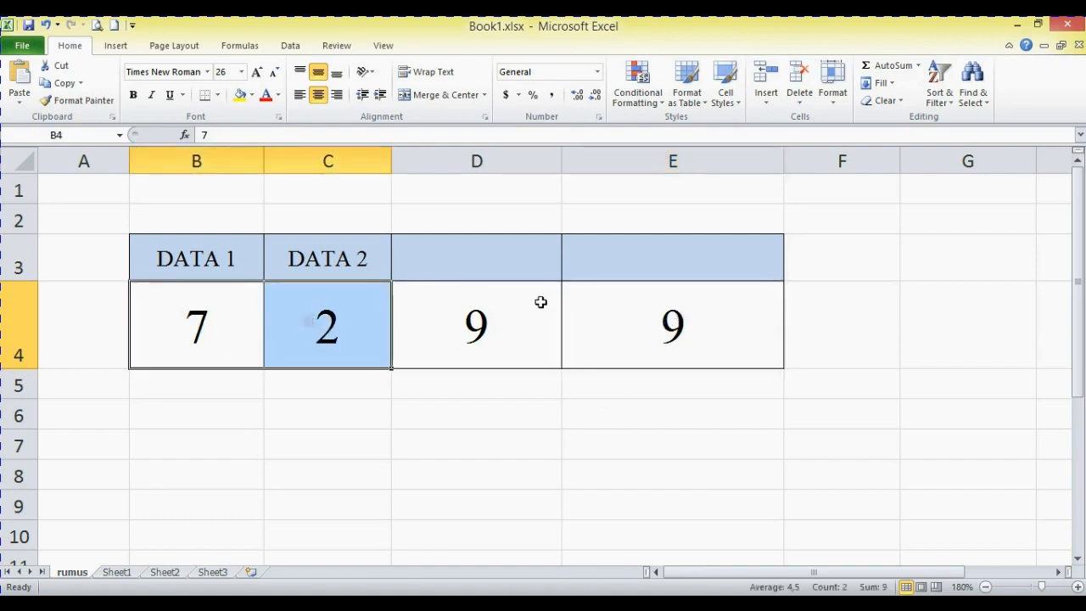
click(678, 344)
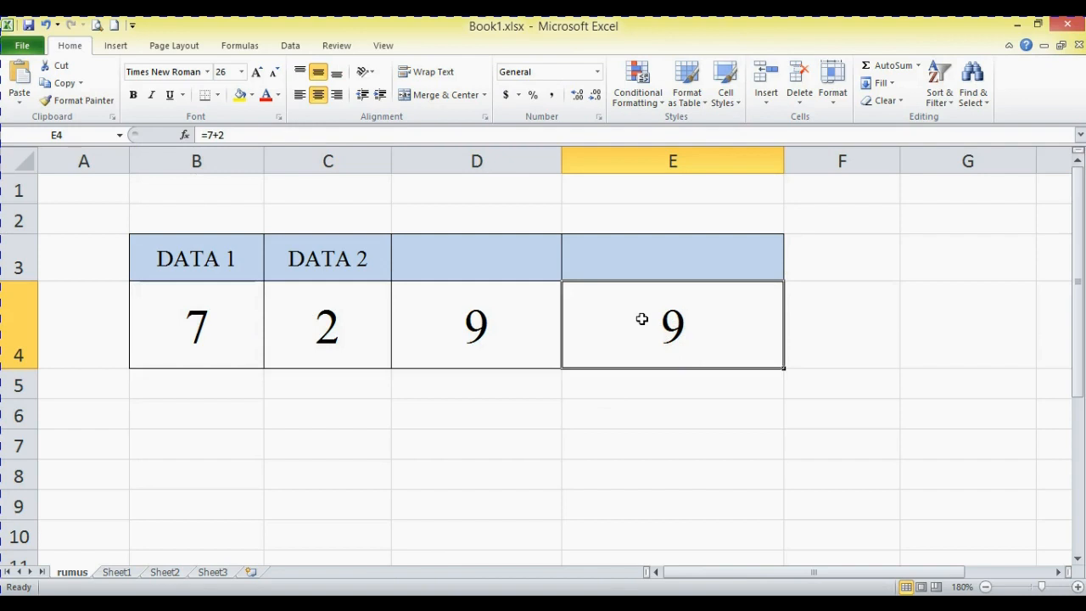
- Set the DATA 1 value in B4 to 5 and check the formulas in D4 and E4
click(196, 320)
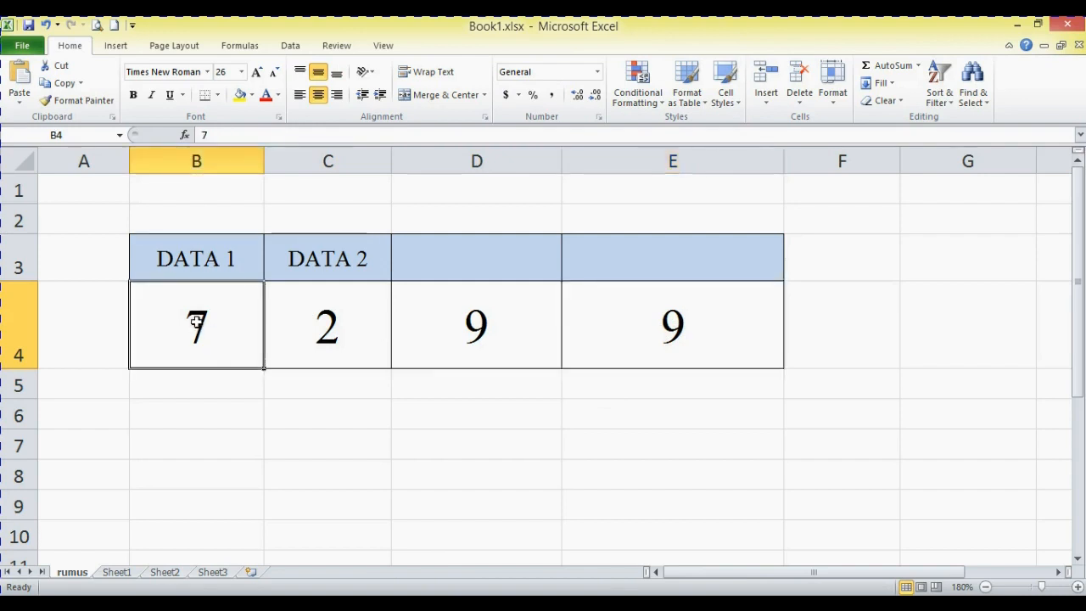
text(5)
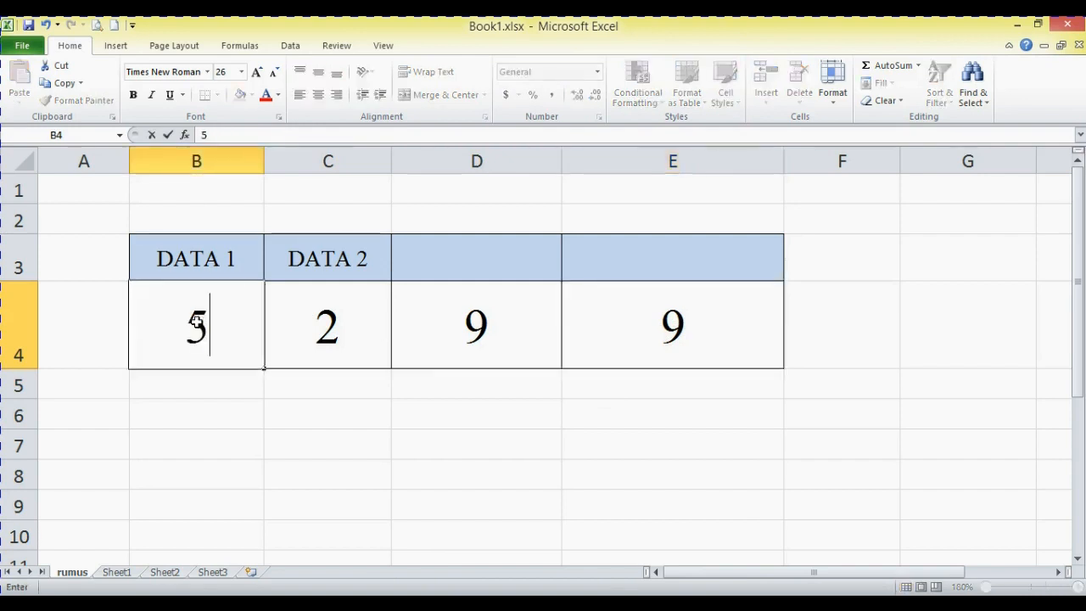
key(Return)
click(484, 347)
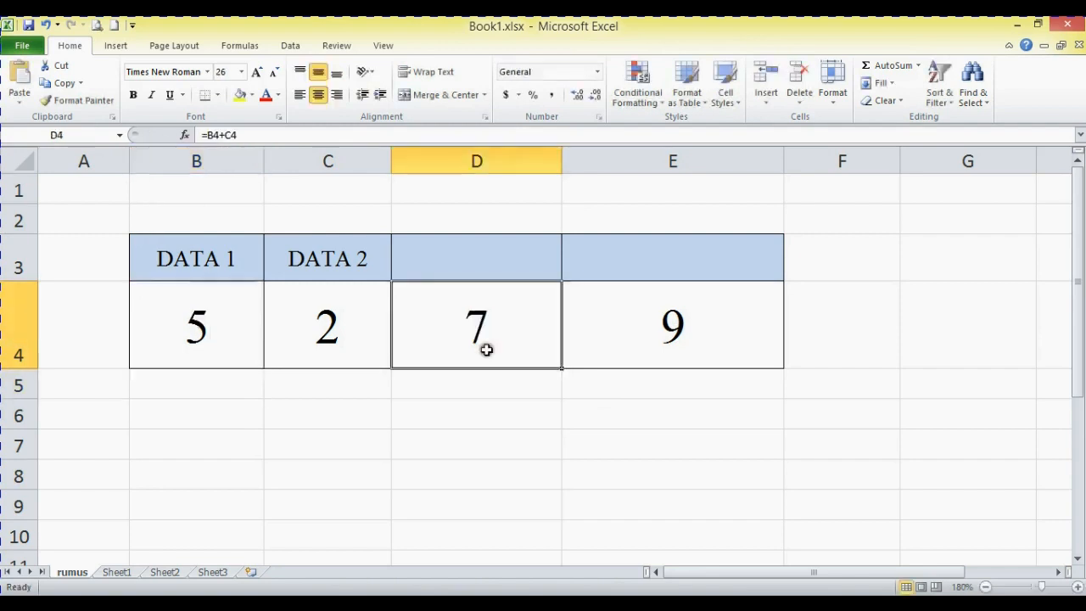
click(647, 359)
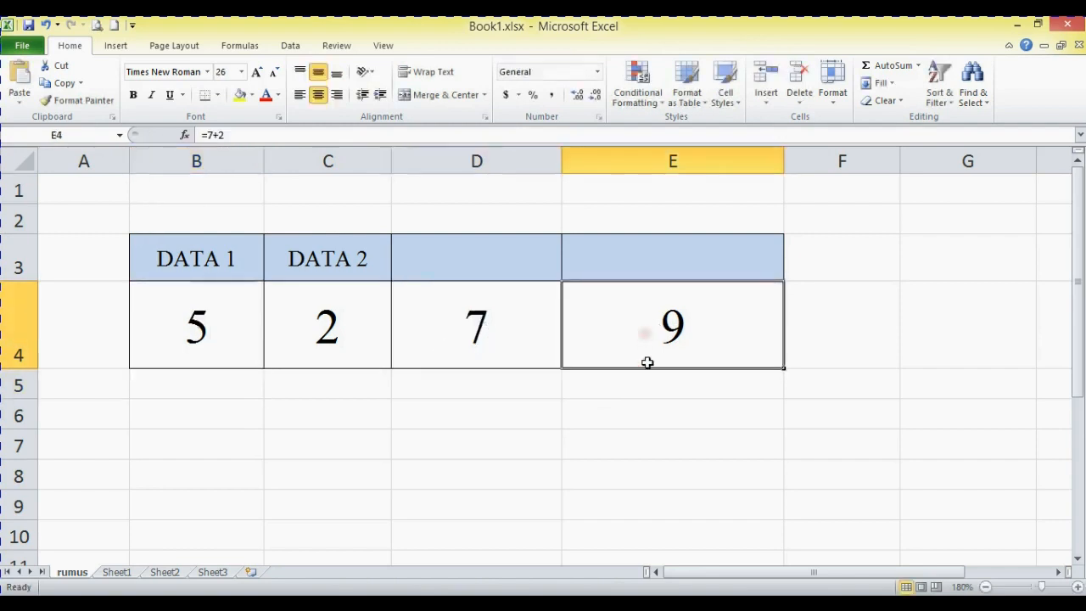
double_click(701, 316)
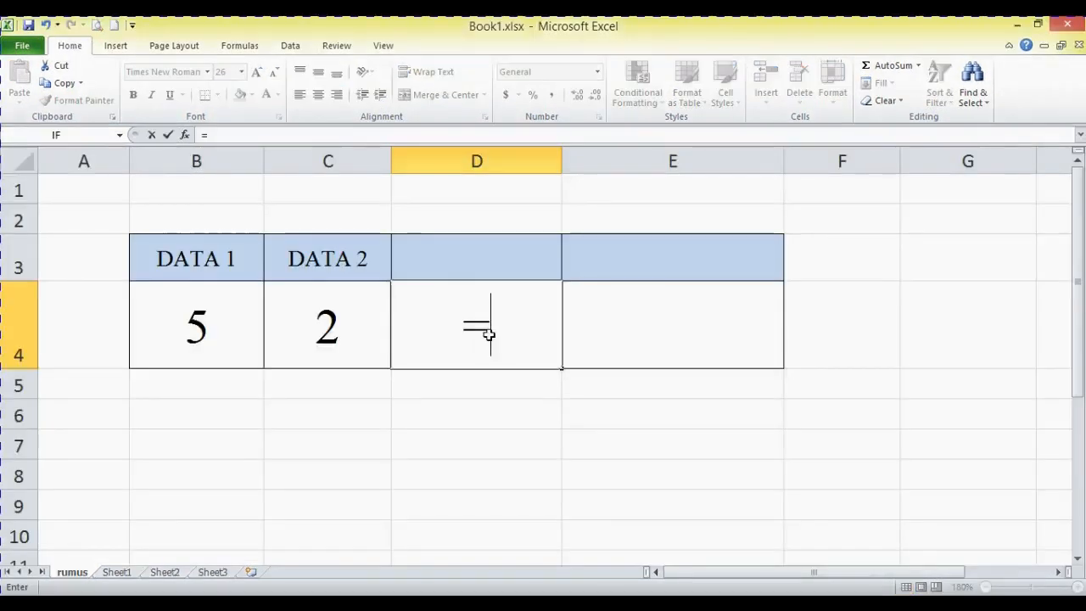
- Enter the formula =B4-C4 in cell D4 to subtract DATA 2 from DATA 1
text(B4)
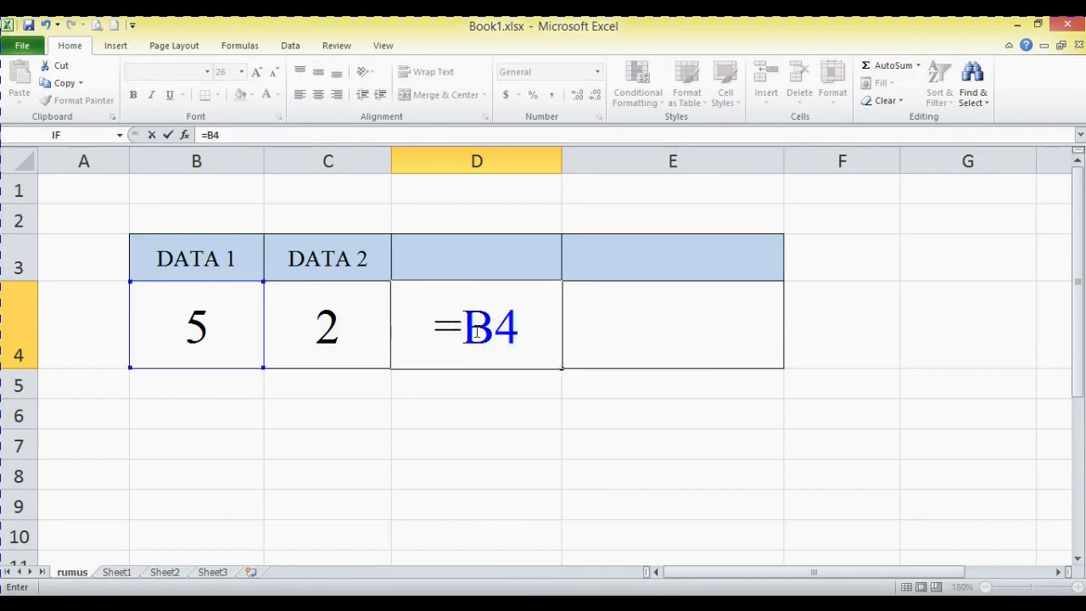
text(-)
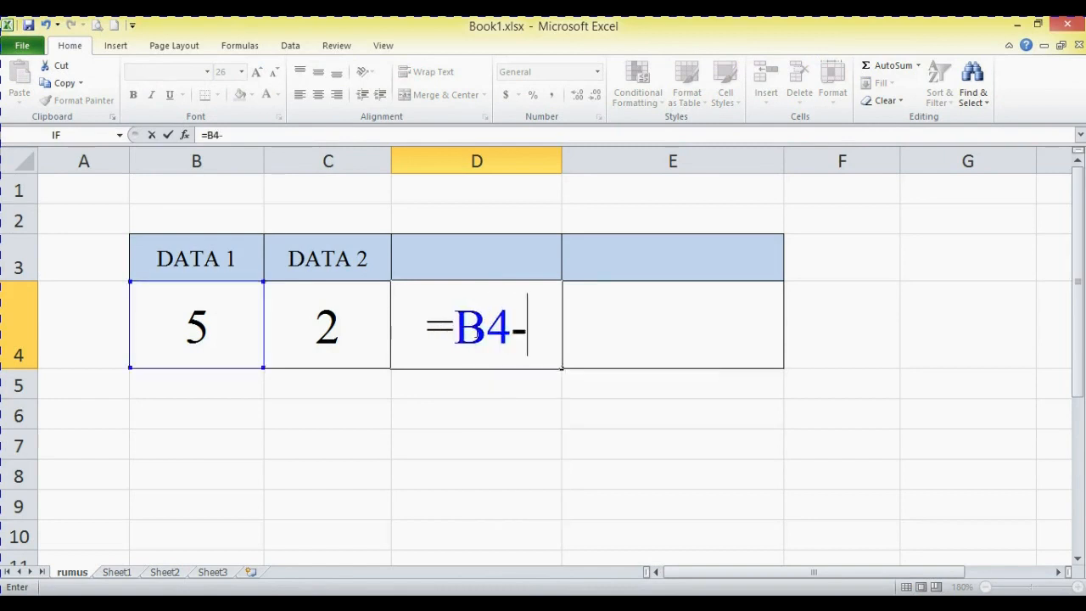
text(C4)
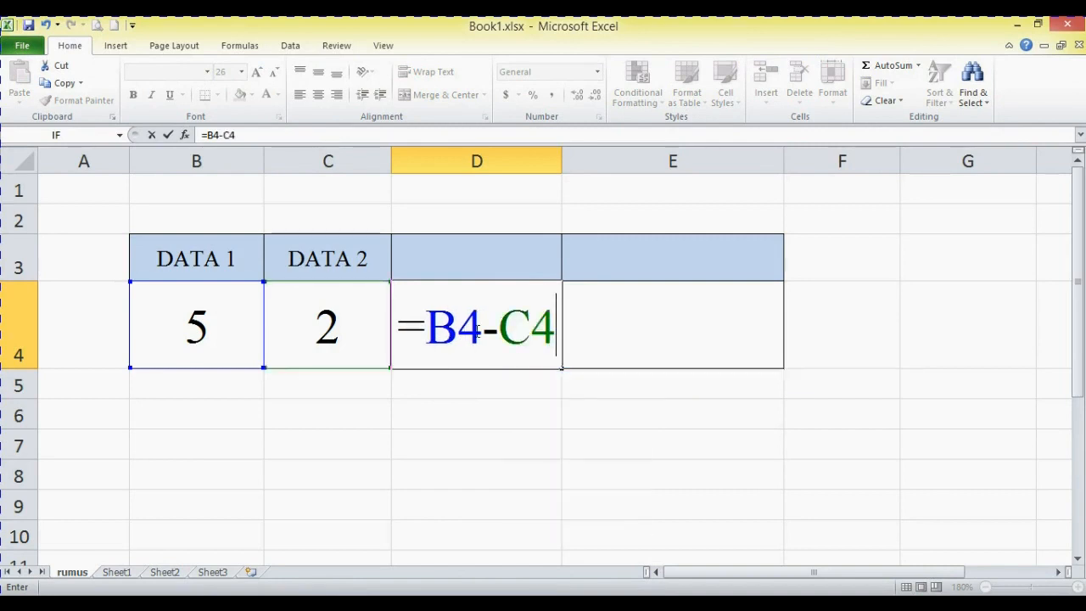
key(Return)
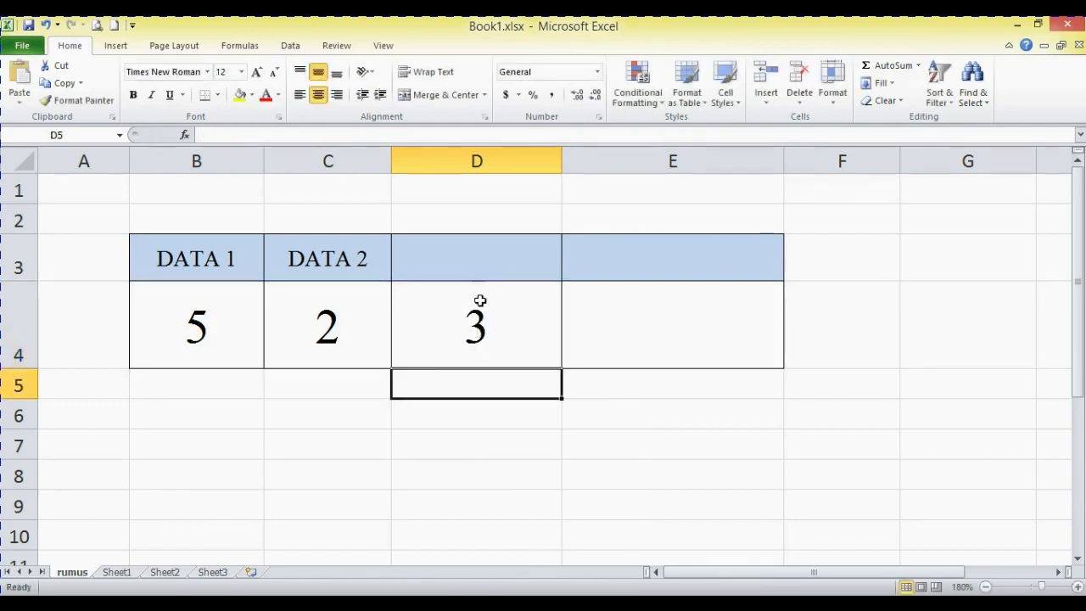
- Review the D4 subtraction formula, then set the DATA 1 value in cell B4 to 9
click(480, 300)
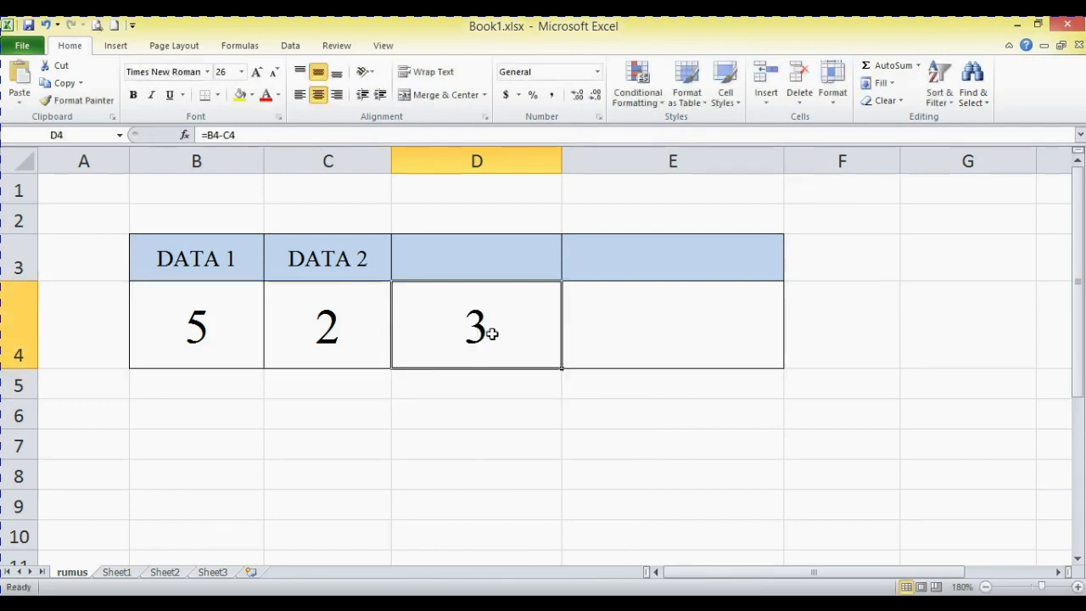
click(607, 332)
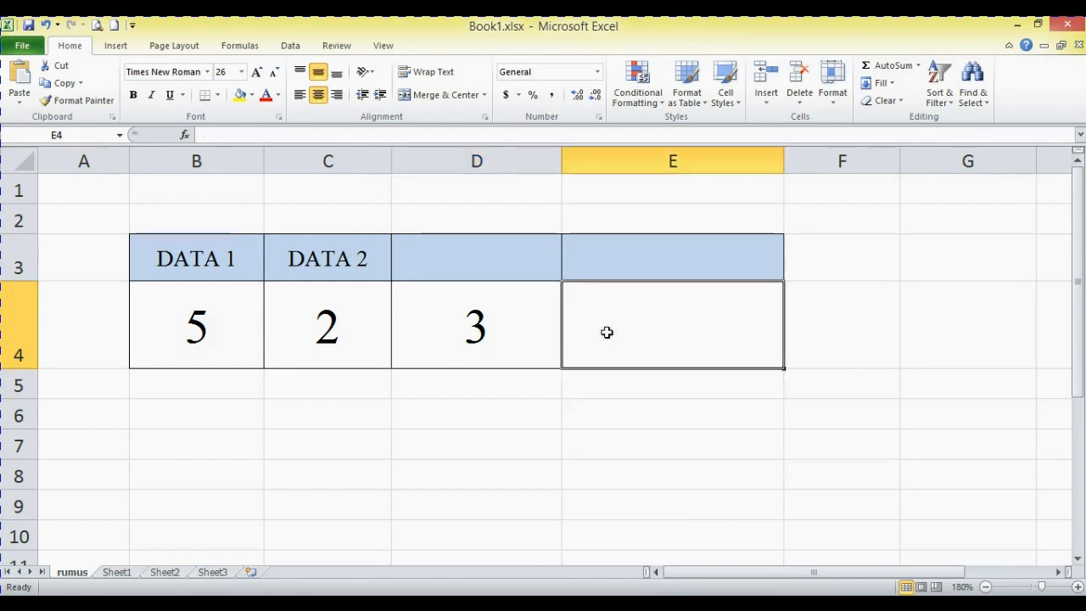
click(207, 339)
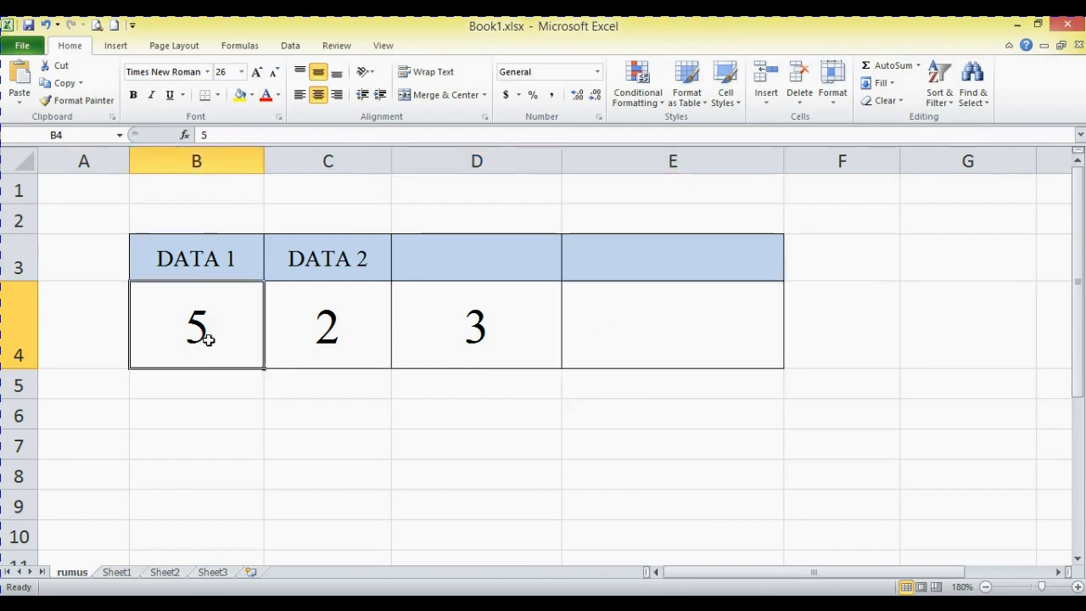
text(9)
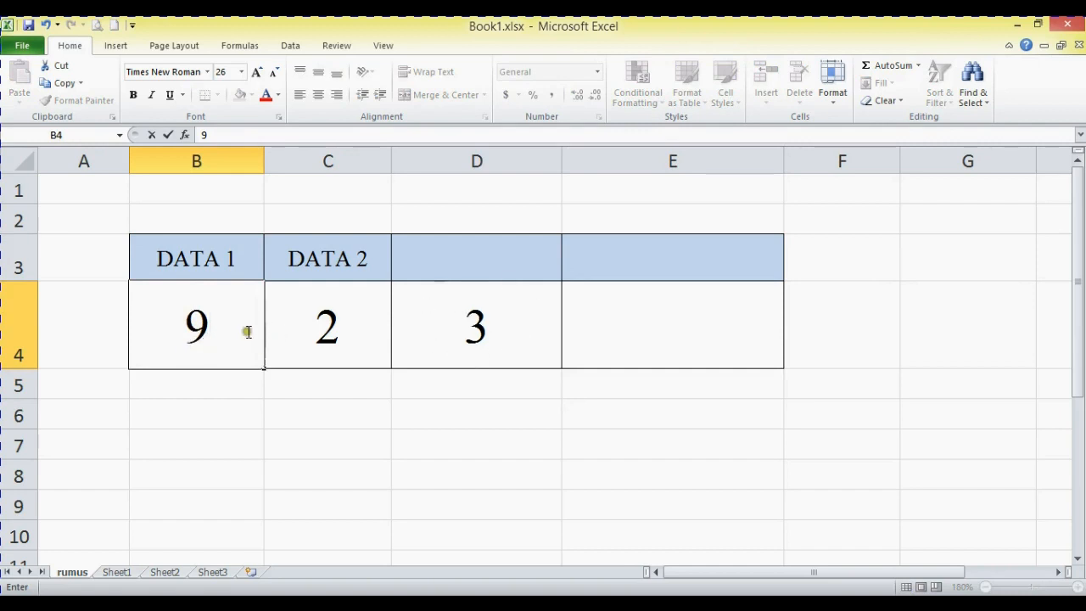
key(Return)
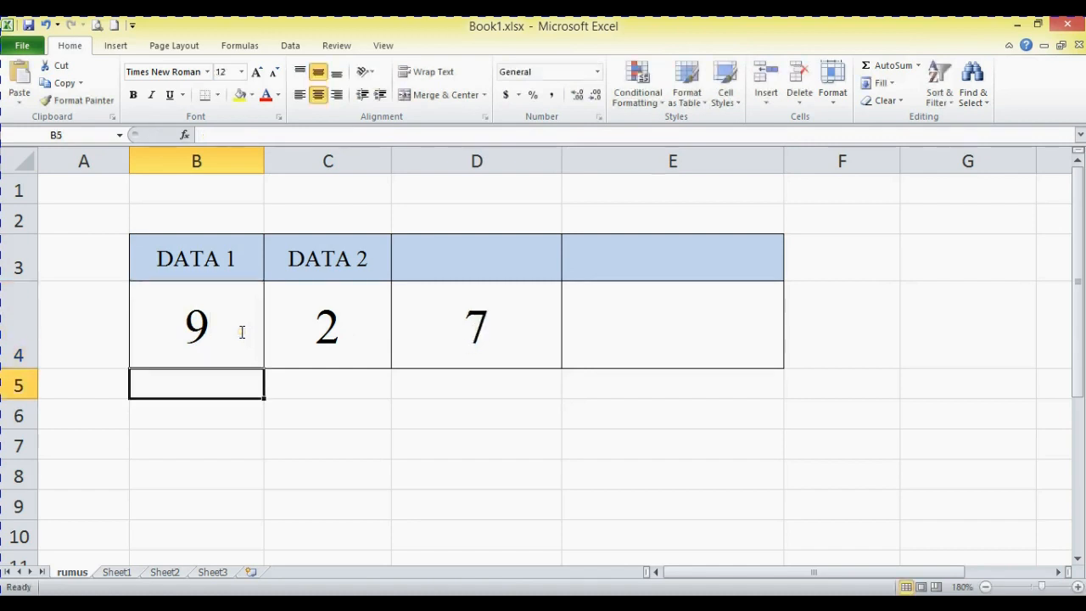
- Review the cell references in D4's formula, then enter the constant formula =9-2 in cell E4
click(439, 344)
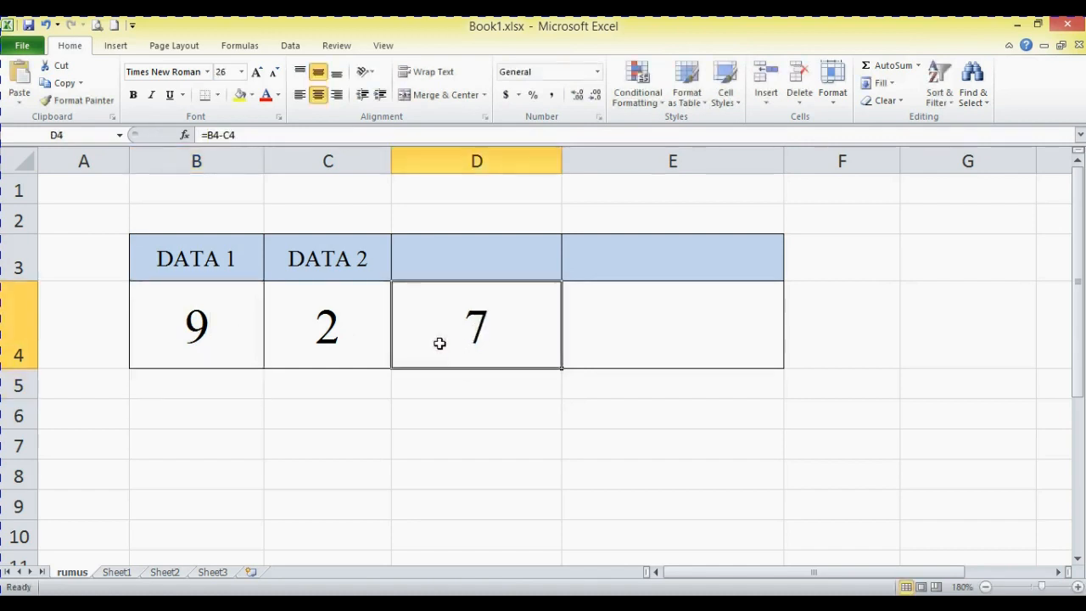
double_click(483, 334)
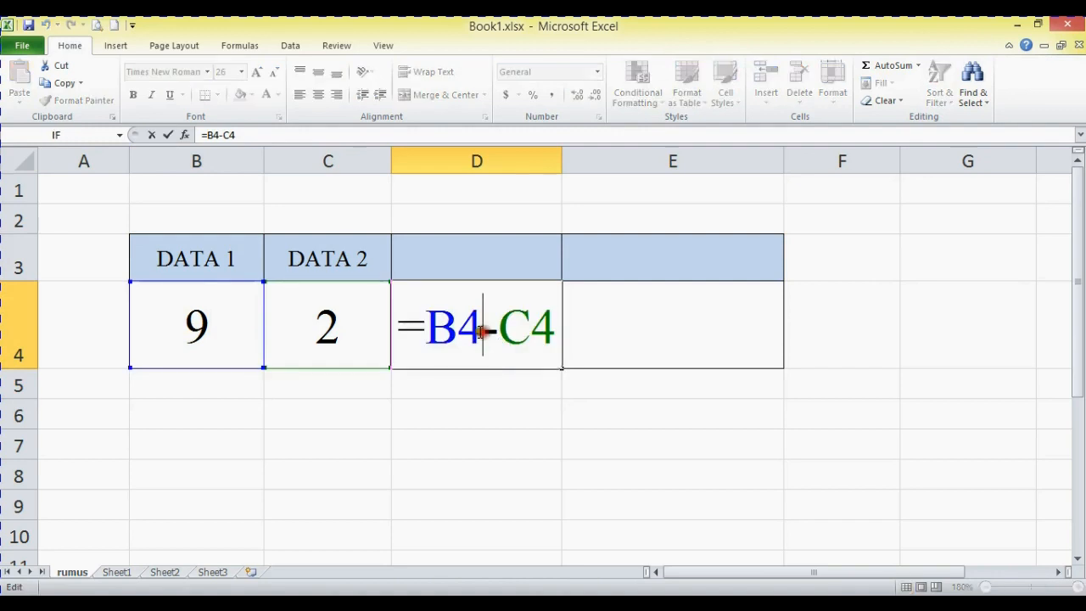
drag(423, 330, 555, 329)
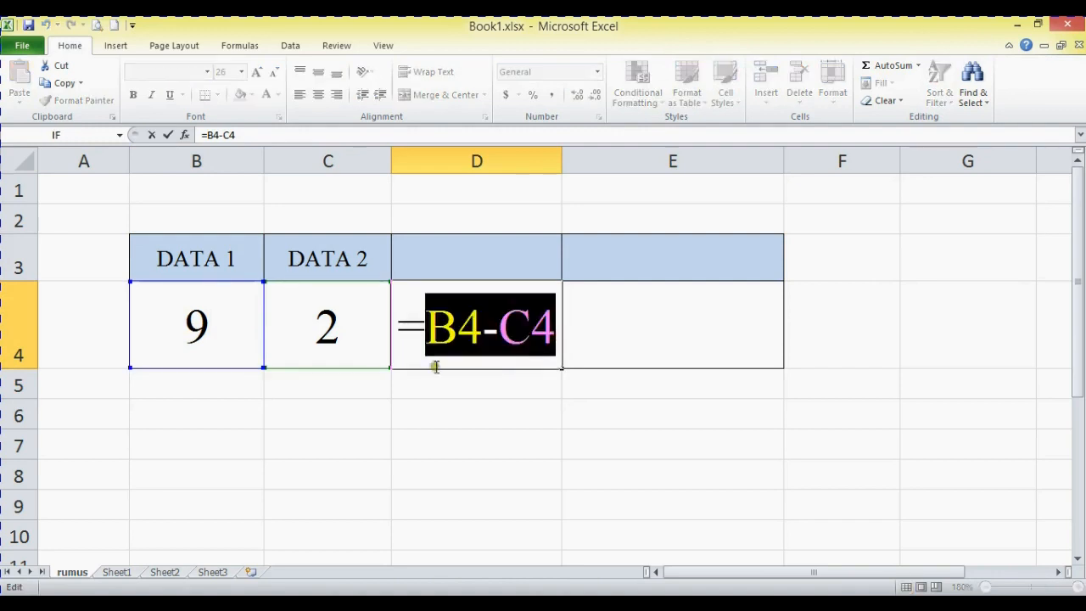
key(Return)
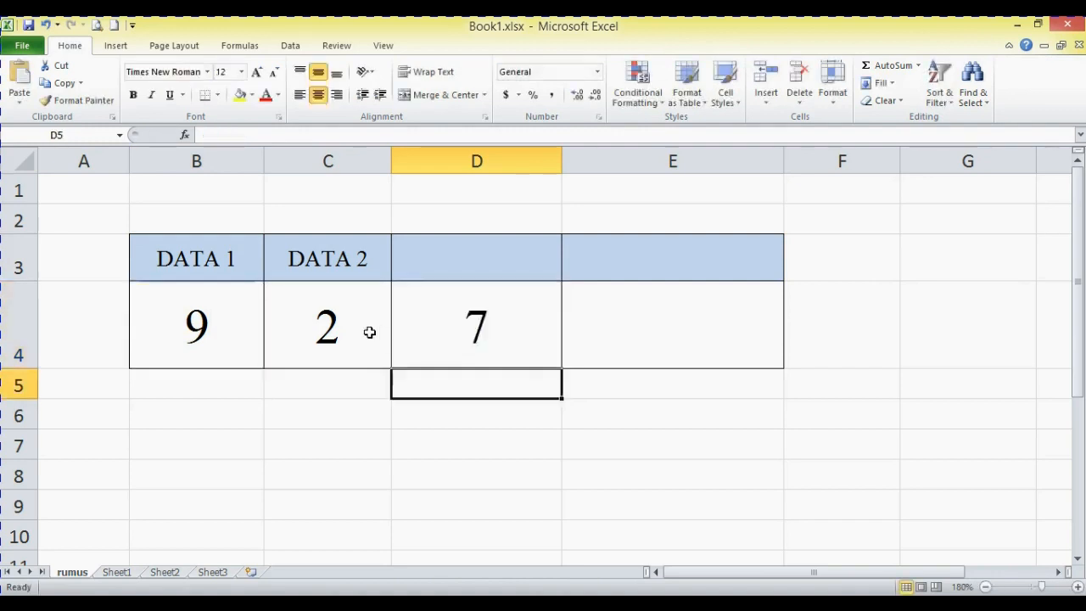
click(209, 309)
mouse_move(209, 309)
mouse_down()
mouse_move(302, 303)
mouse_move(364, 318)
mouse_up()
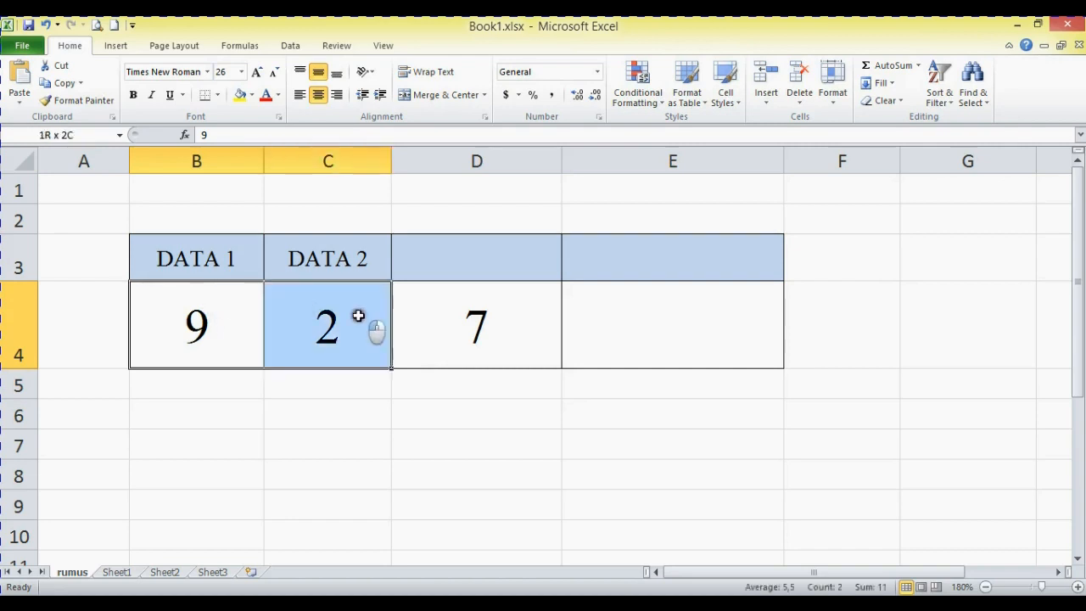
click(629, 327)
text(=)
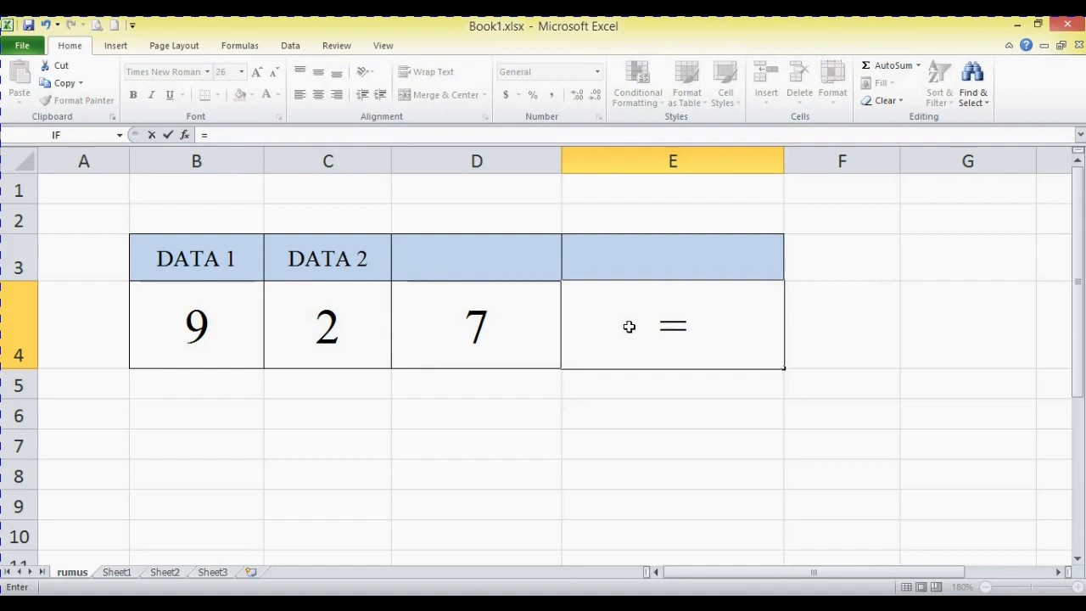
text(9-2)
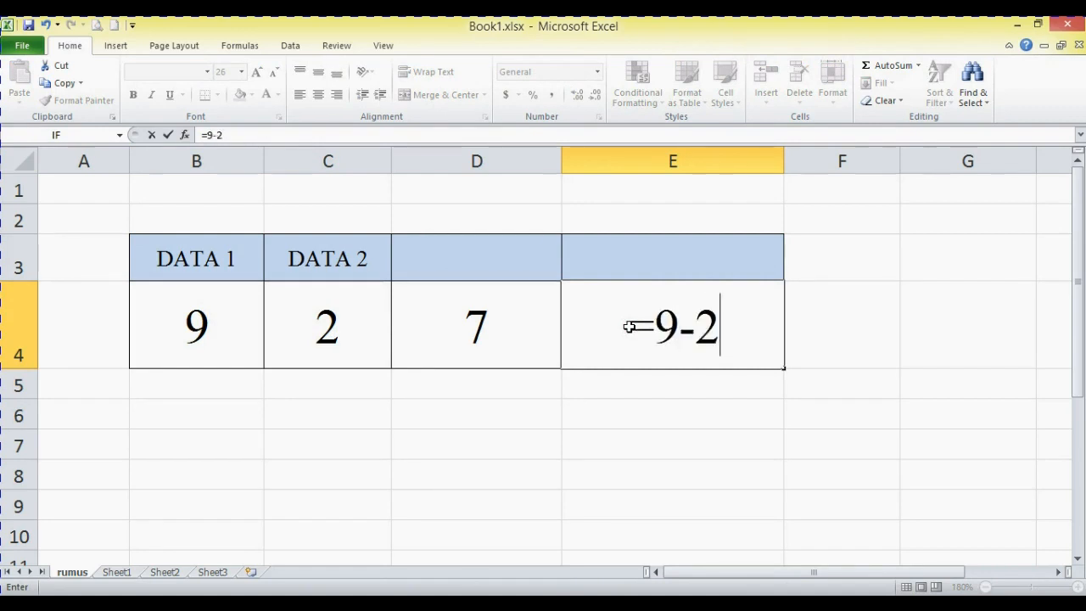
key(Return)
click(632, 333)
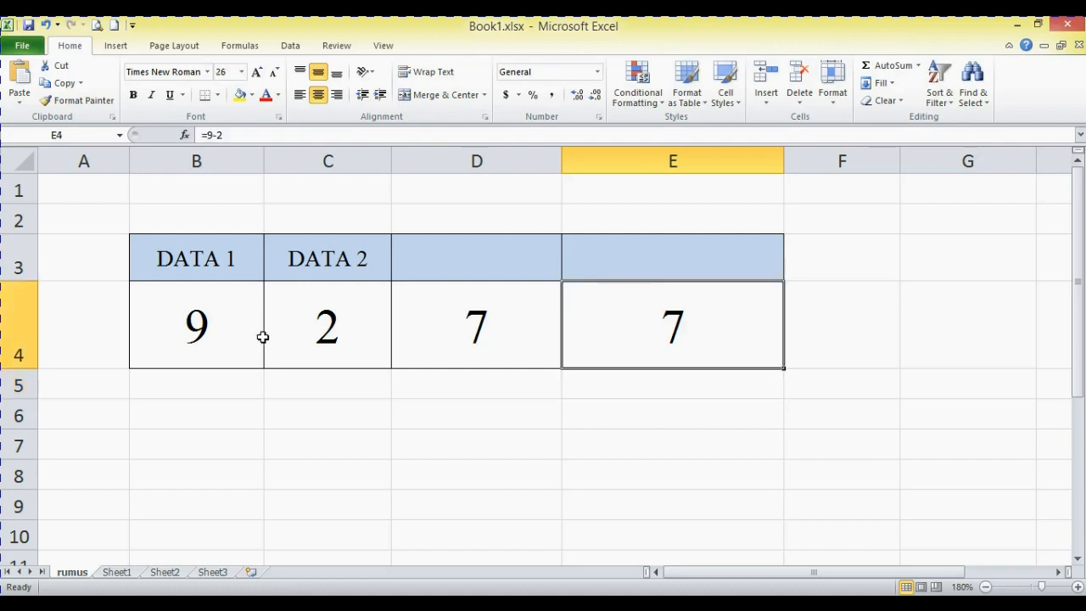
- Set the DATA 1 value in B4 to 8 and compare the subtraction formulas in D4 and E4
drag(263, 337, 237, 339)
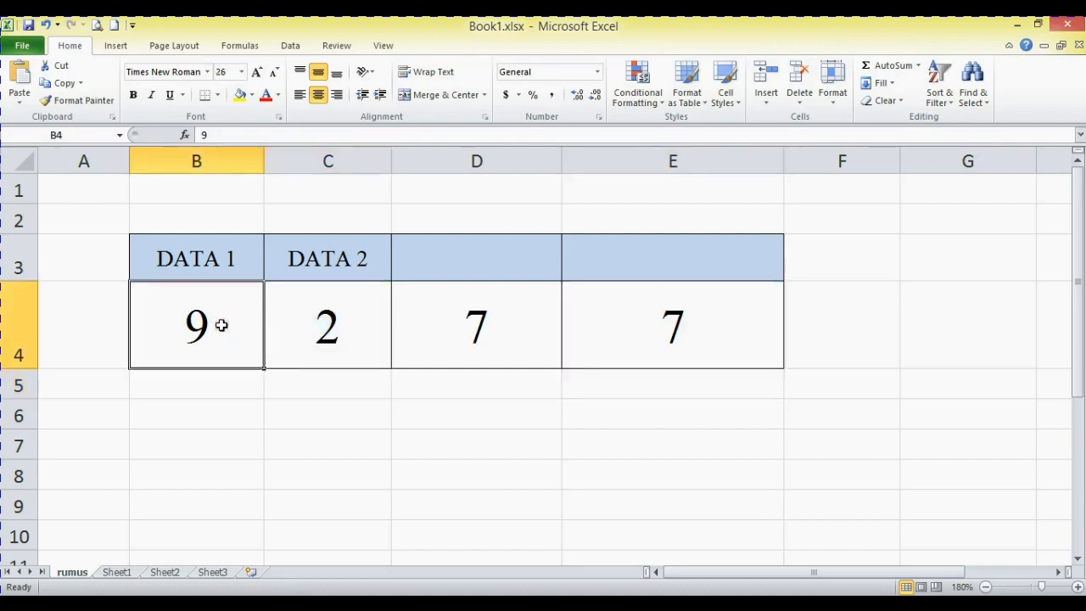
text(8)
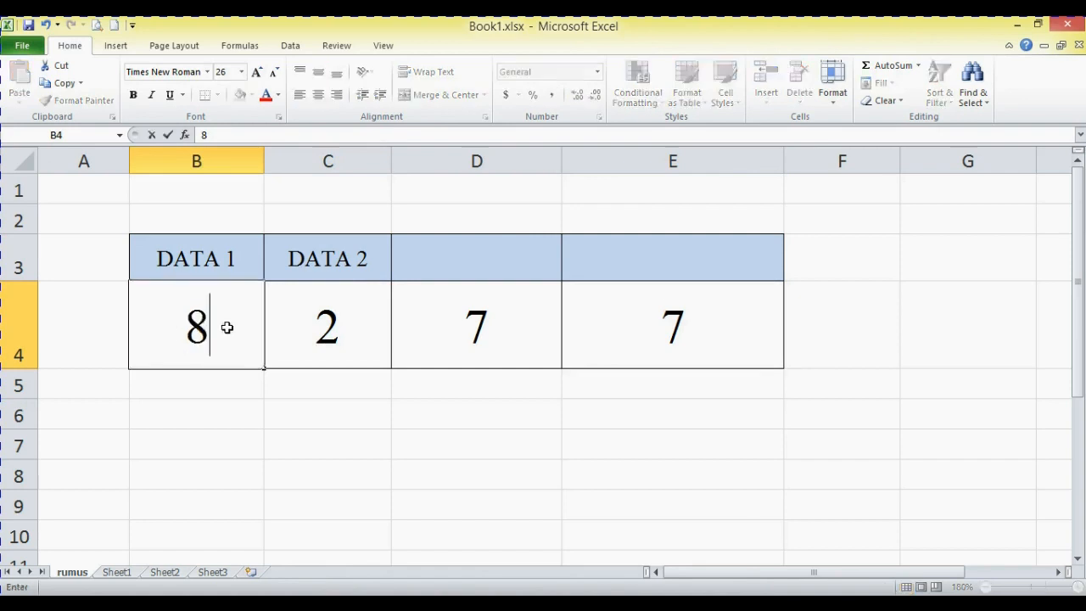
key(Return)
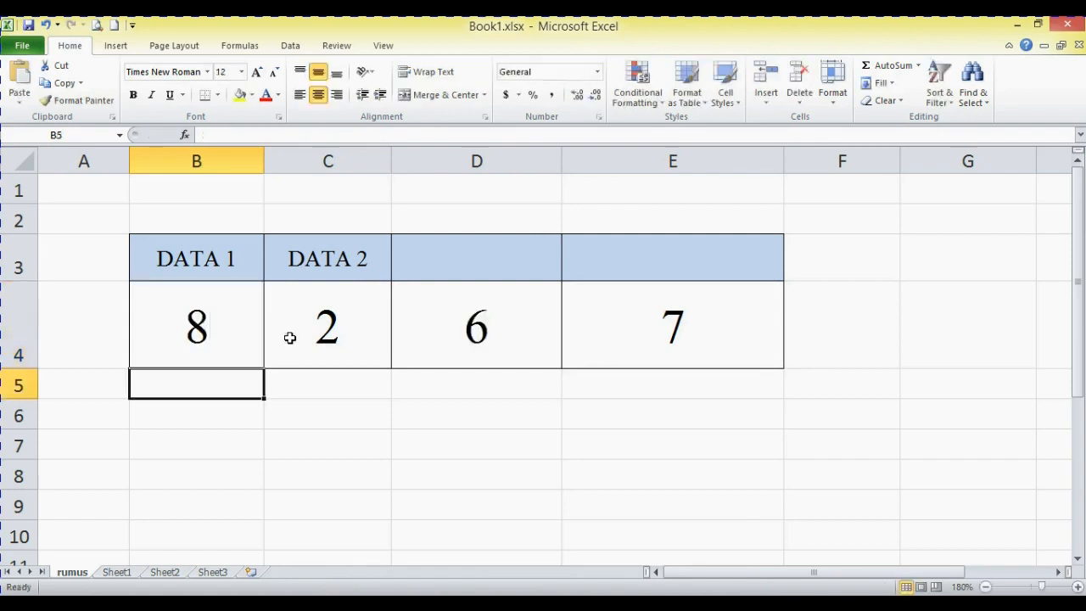
click(674, 335)
click(483, 318)
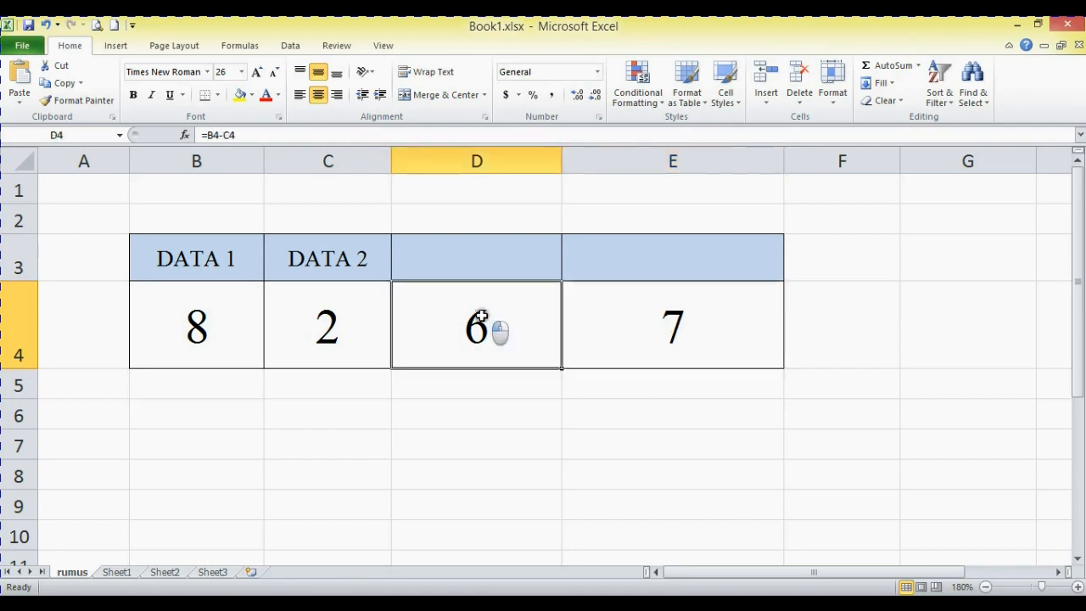
click(678, 314)
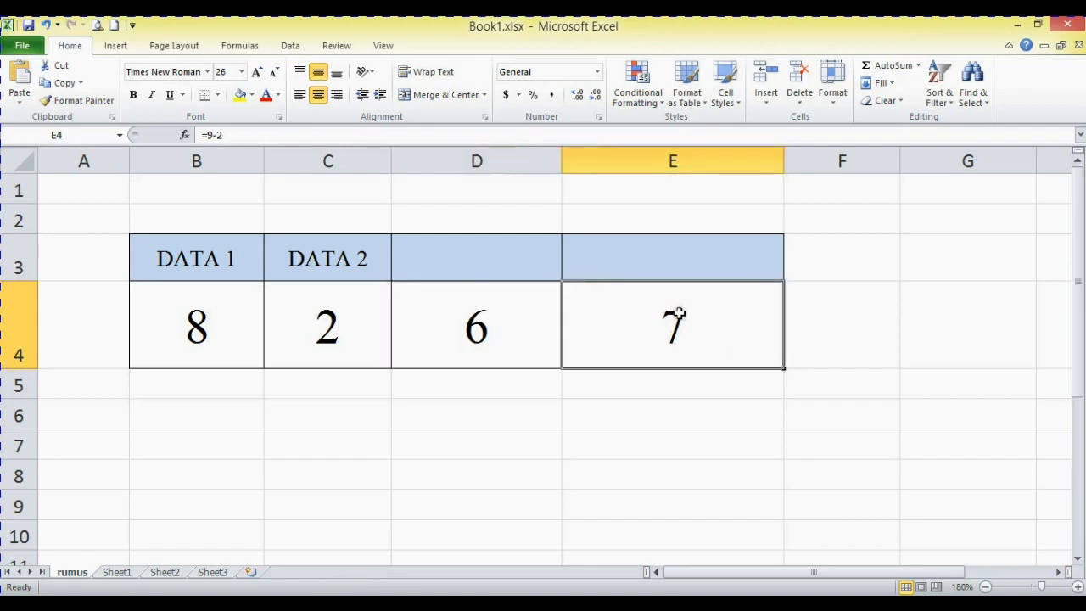
- Examine the typed constants in E4's formula, undoing the accidental reference to E6
double_click(678, 314)
drag(655, 320, 674, 320)
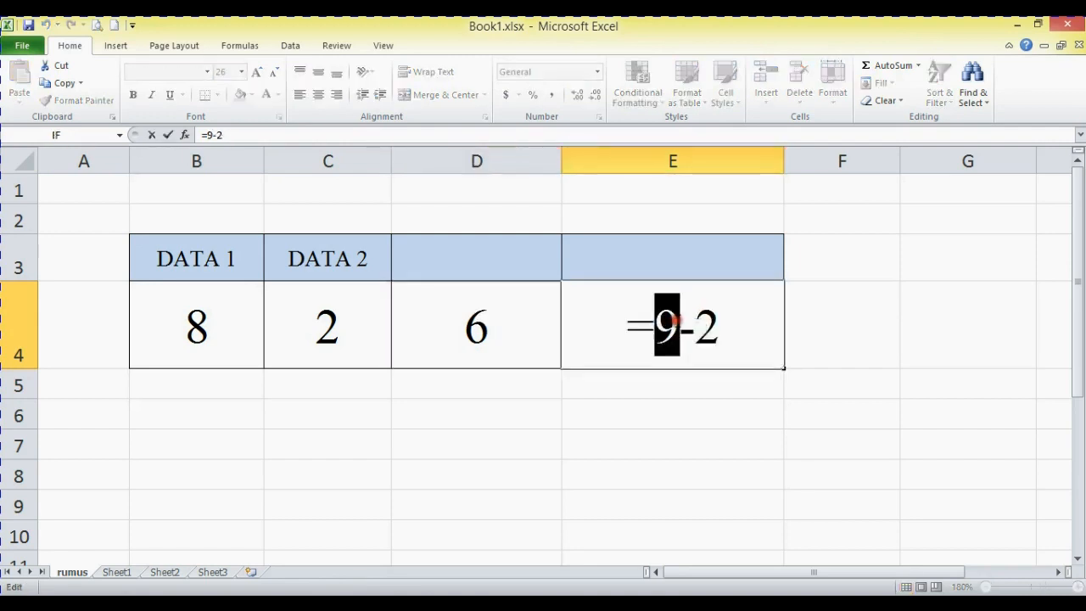
click(703, 415)
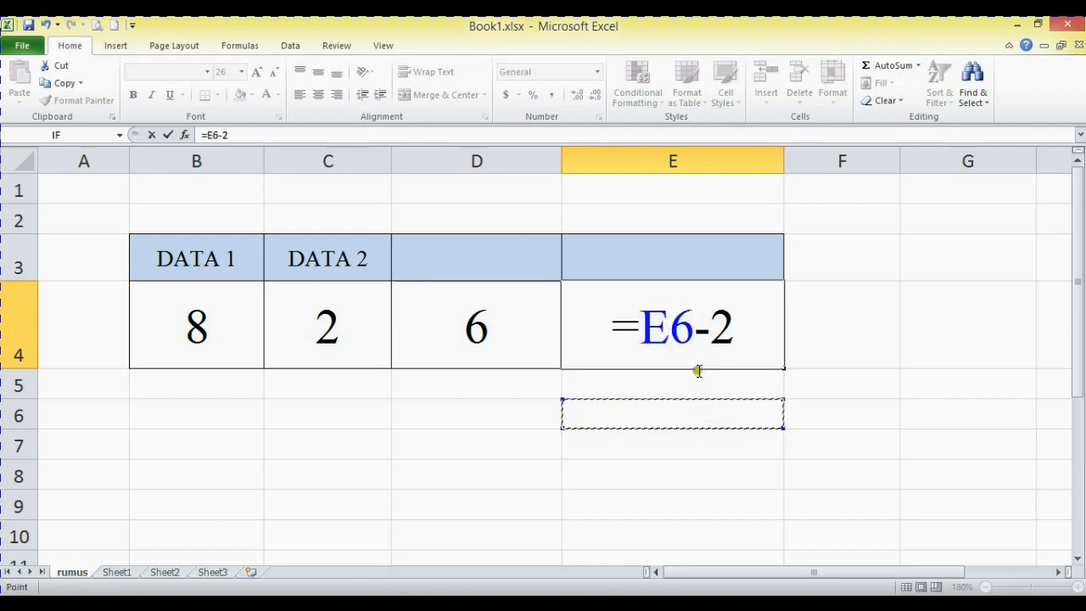
key(ctrl+z)
click(772, 318)
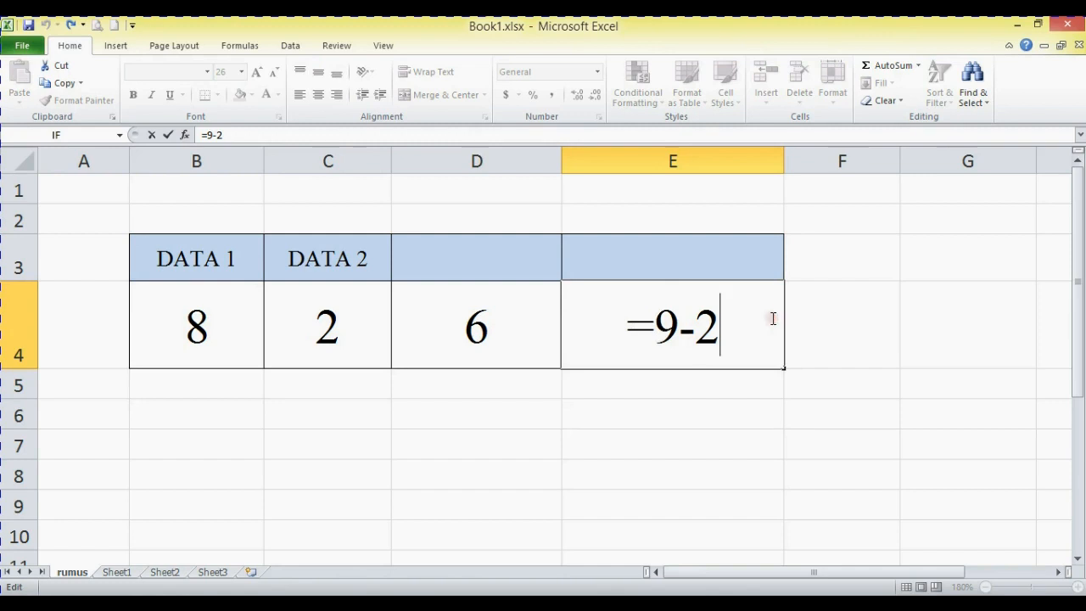
key(Return)
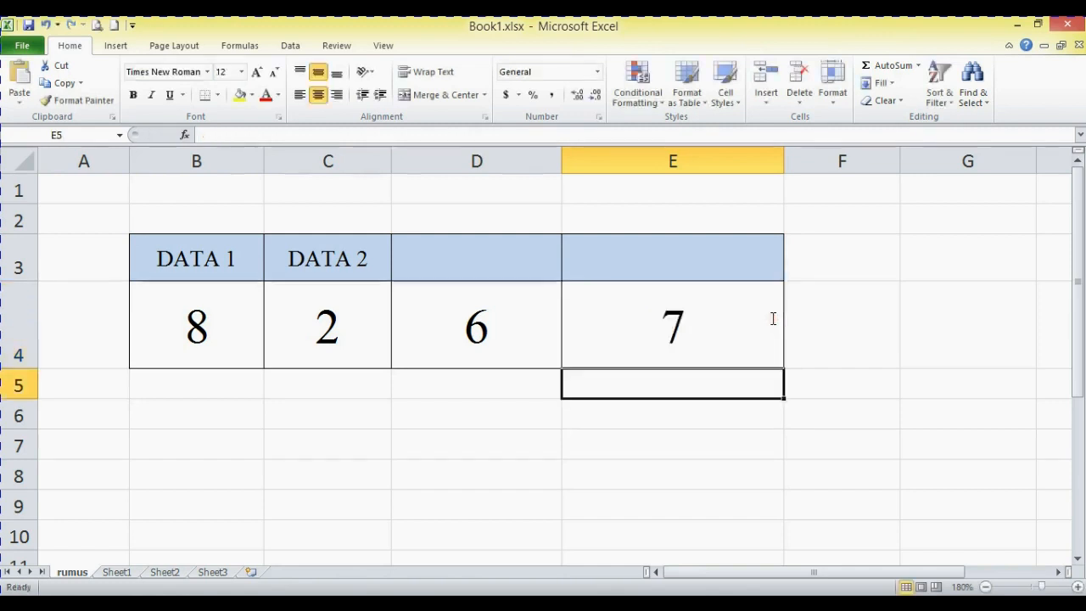
- Examine how D4's subtraction formula refers to source cells B4 and C4, leaving the formula as it is
click(492, 303)
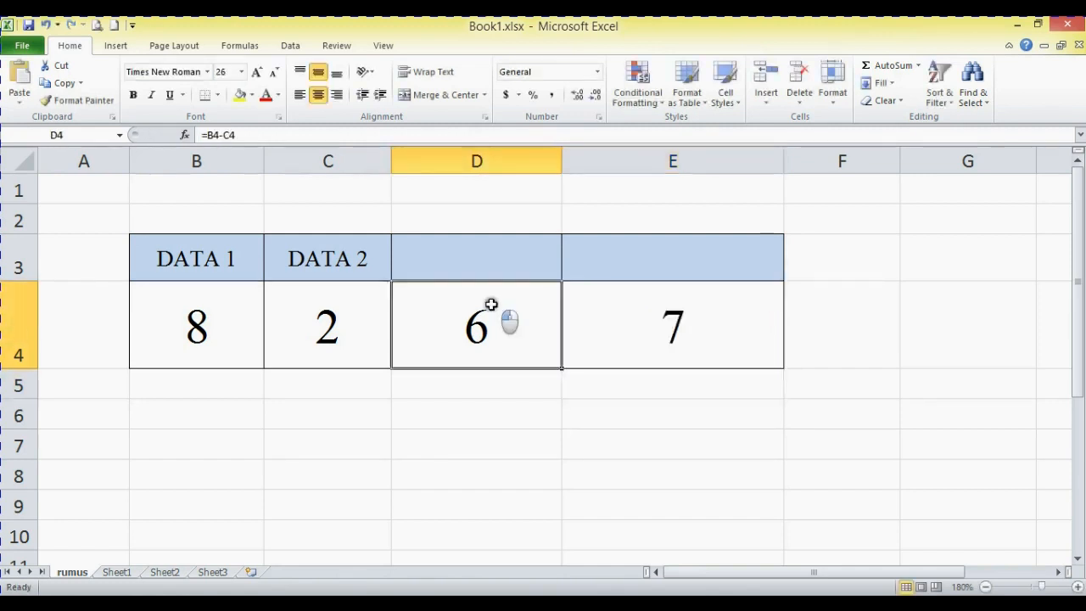
double_click(495, 307)
drag(426, 335, 531, 338)
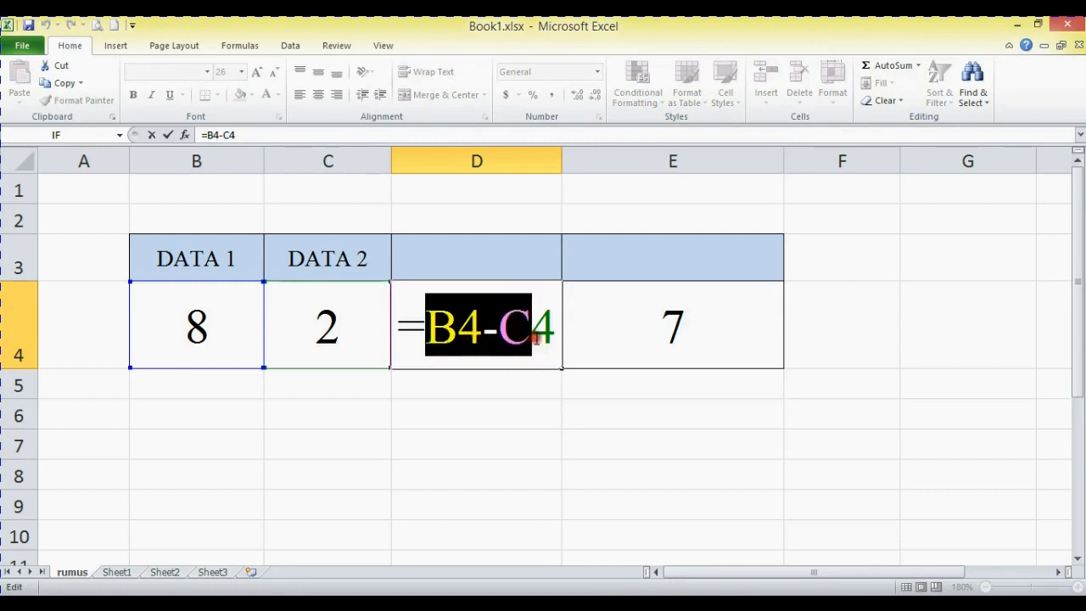
key(Return)
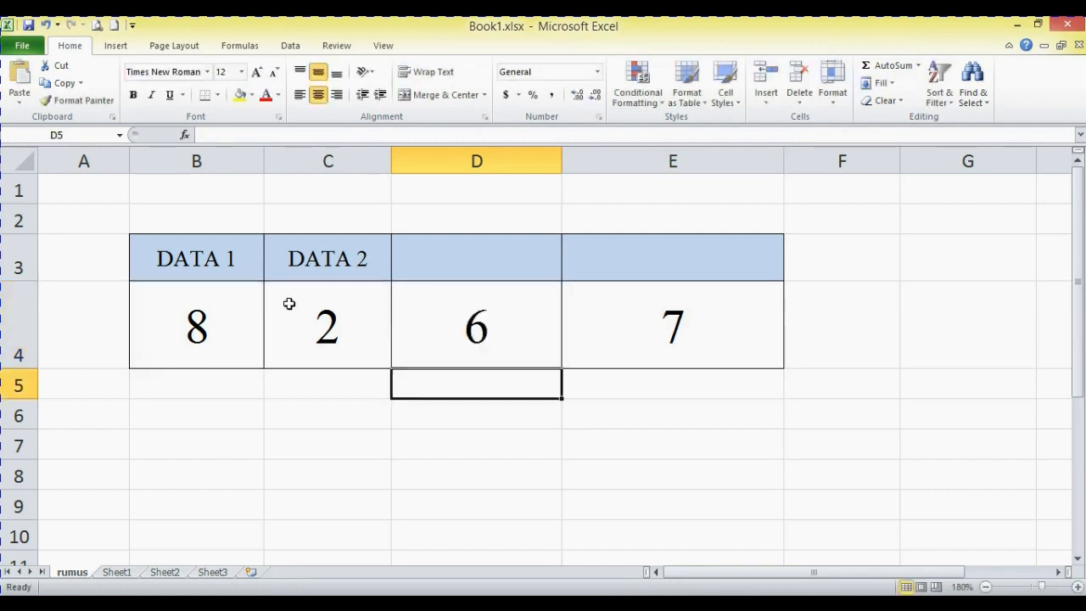
click(537, 298)
double_click(497, 315)
drag(426, 326, 556, 339)
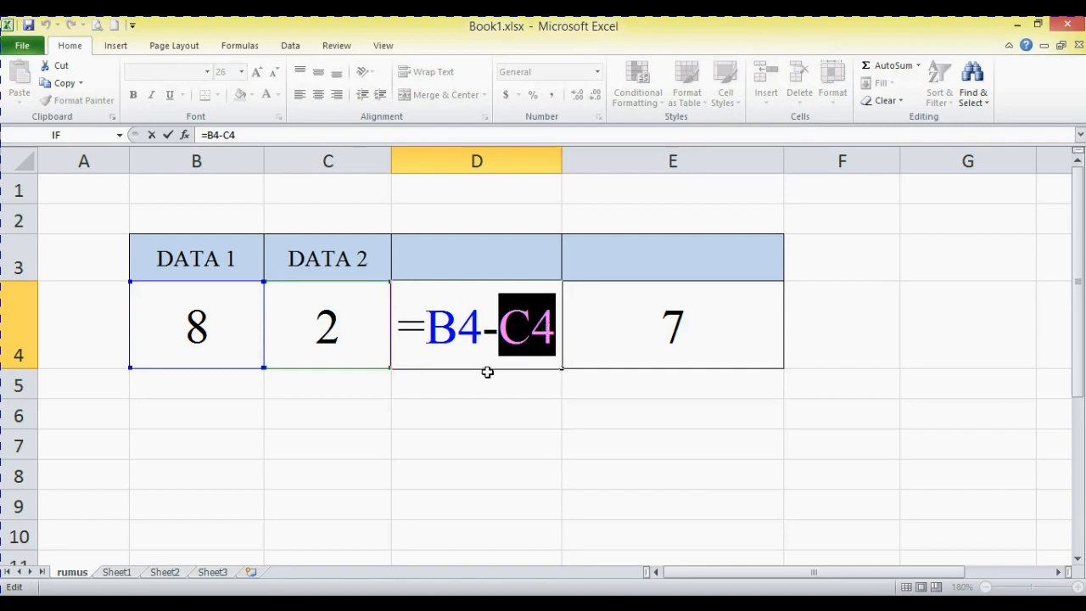
click(558, 343)
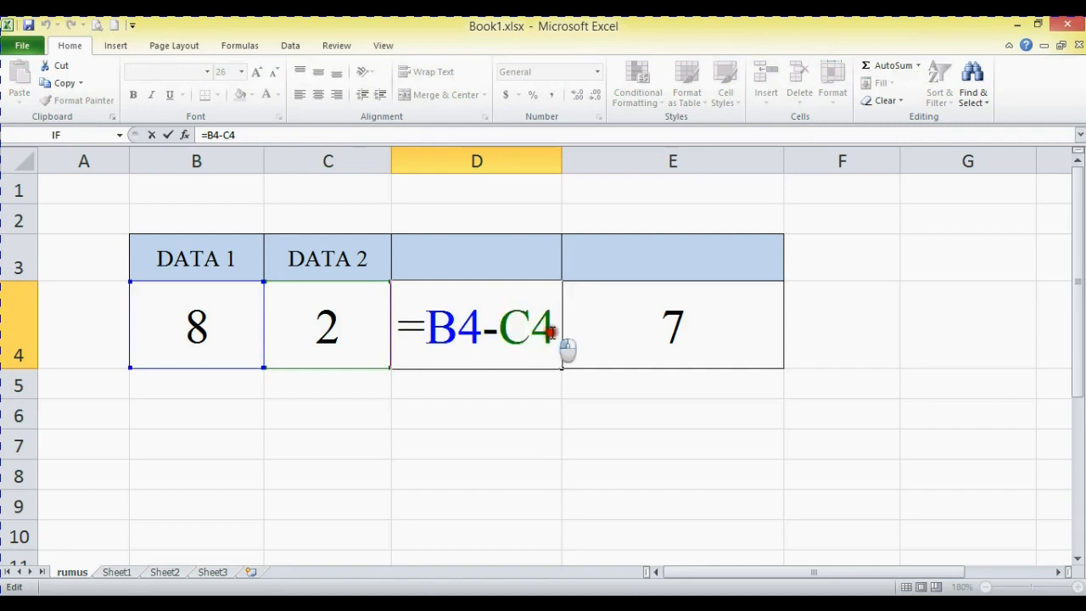
key(Return)
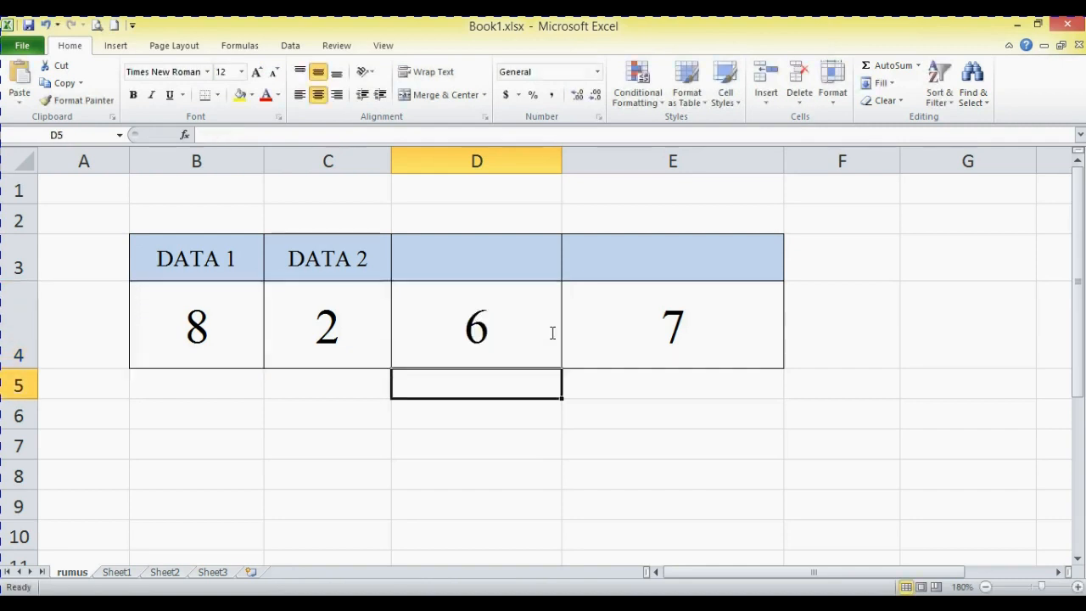
- Clear cells D4 and E4, then enter the formula =B4*C4 in D4 to multiply DATA 1 by DATA 2
drag(552, 333, 601, 334)
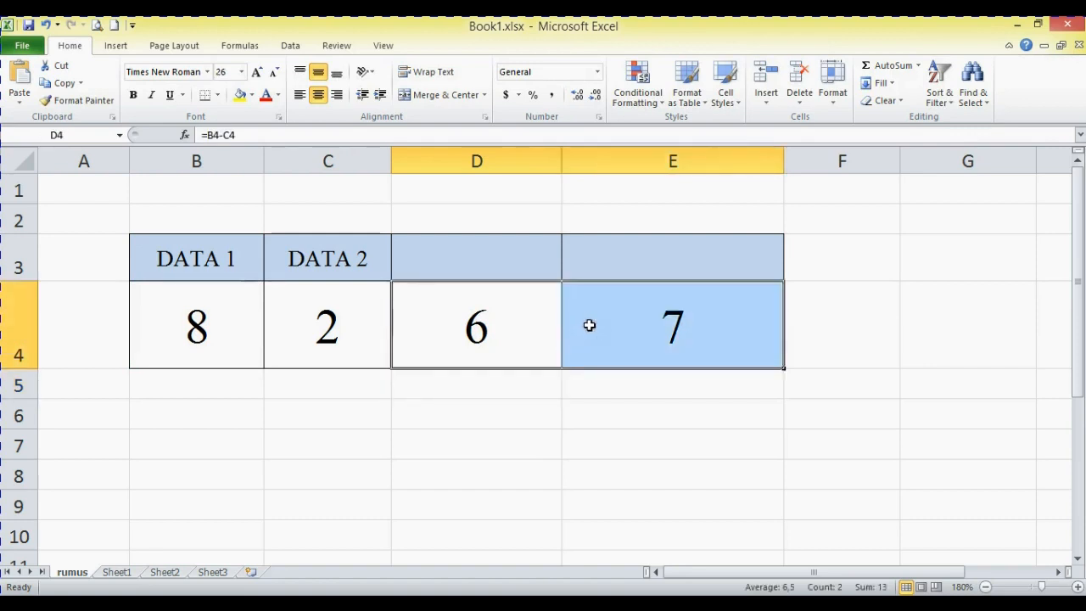
key(Delete)
click(521, 335)
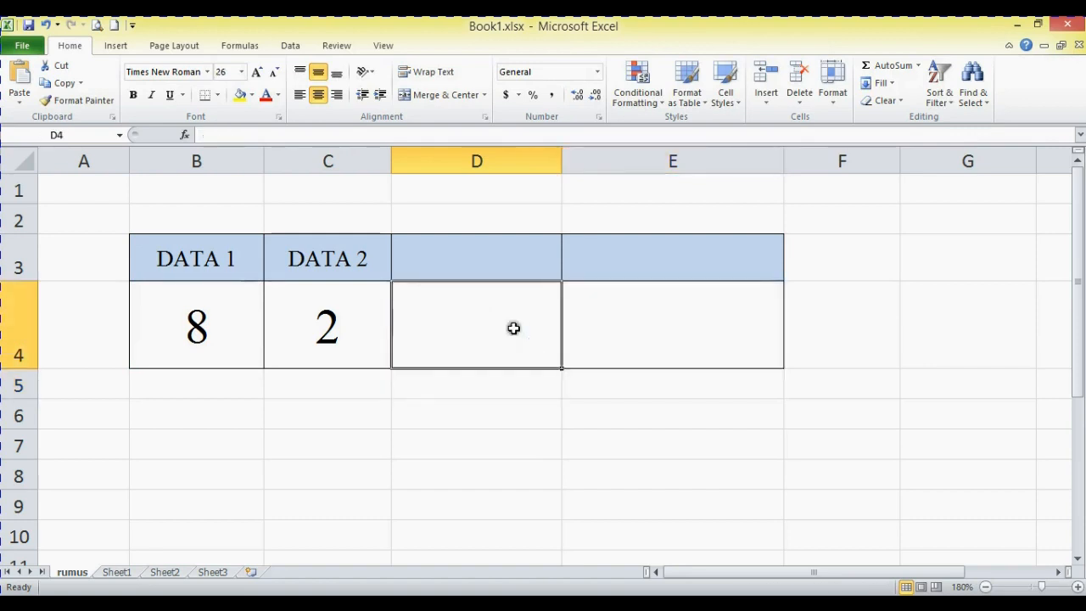
text(=)
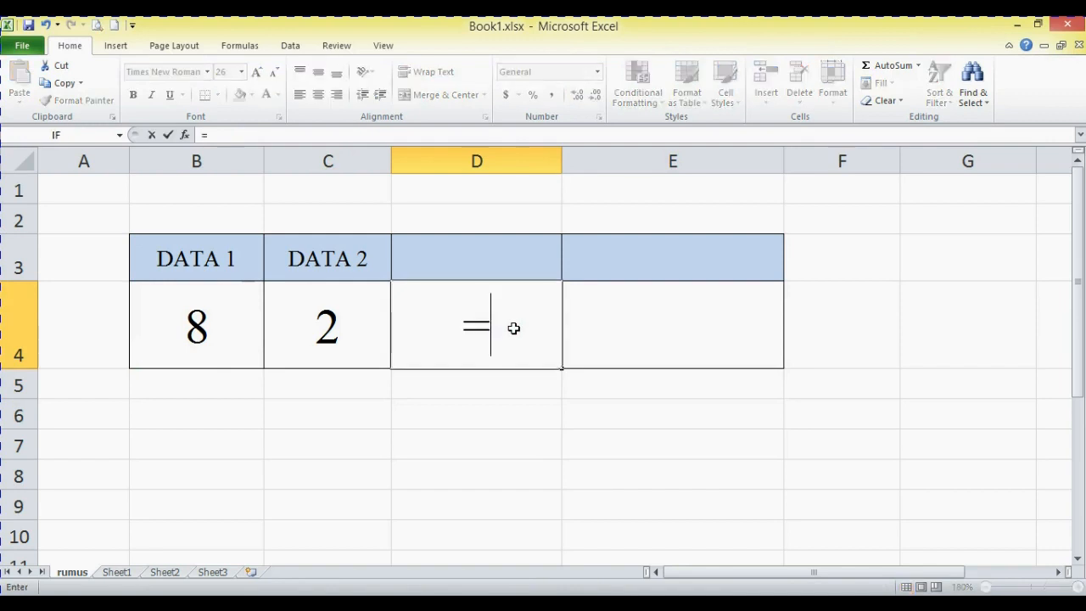
text(B4)
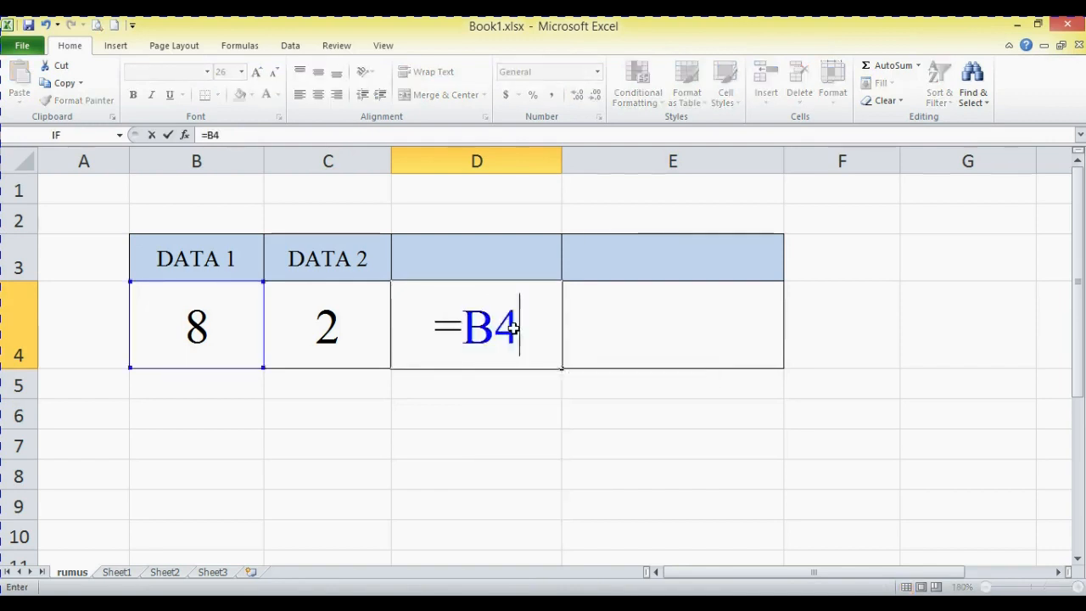
text(*)
drag(509, 322, 534, 320)
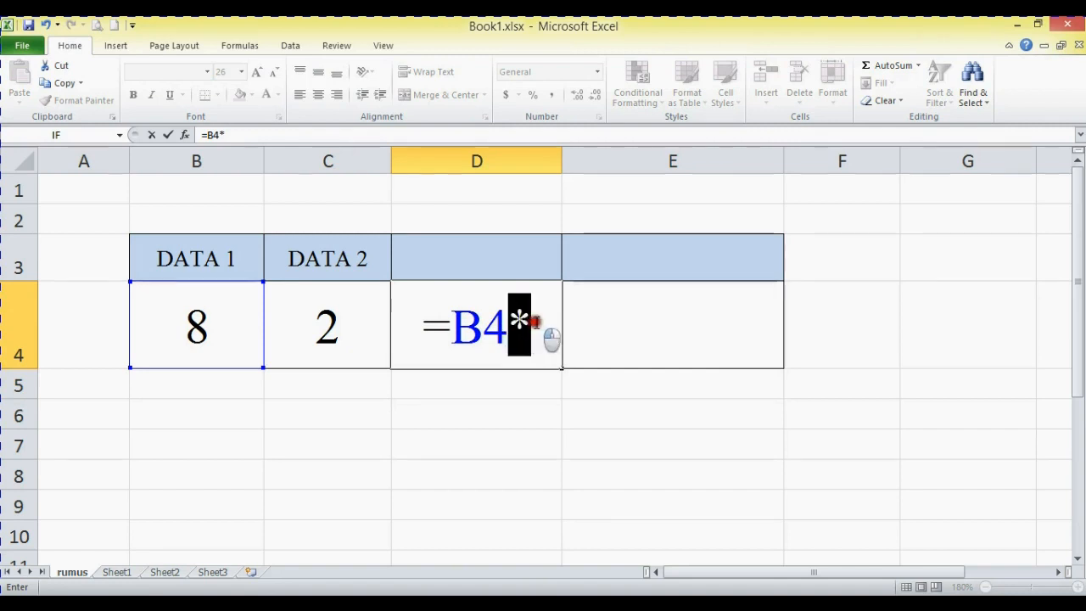
click(534, 322)
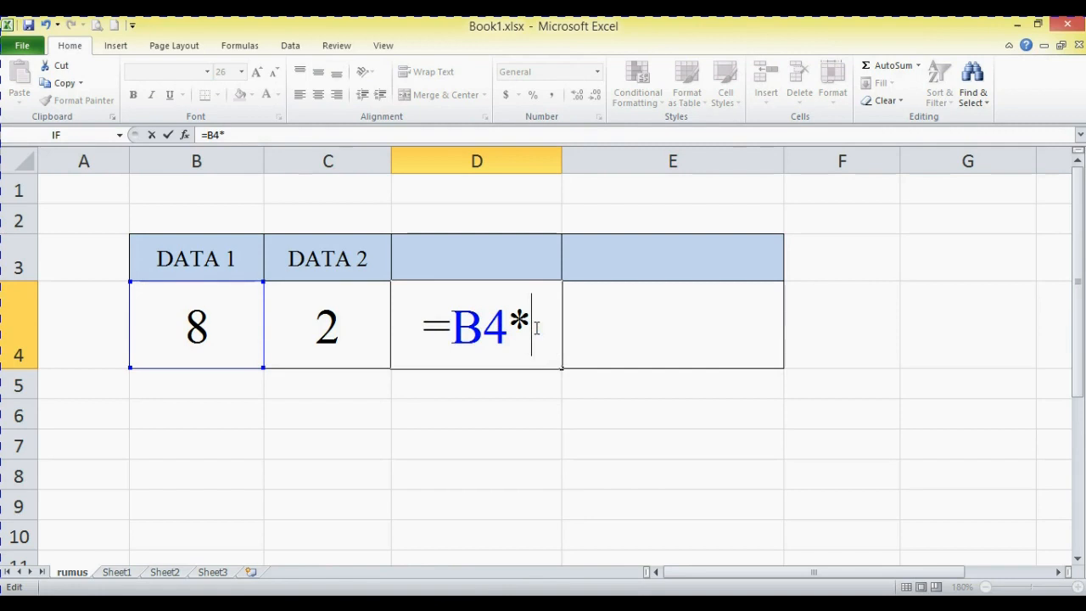
click(514, 322)
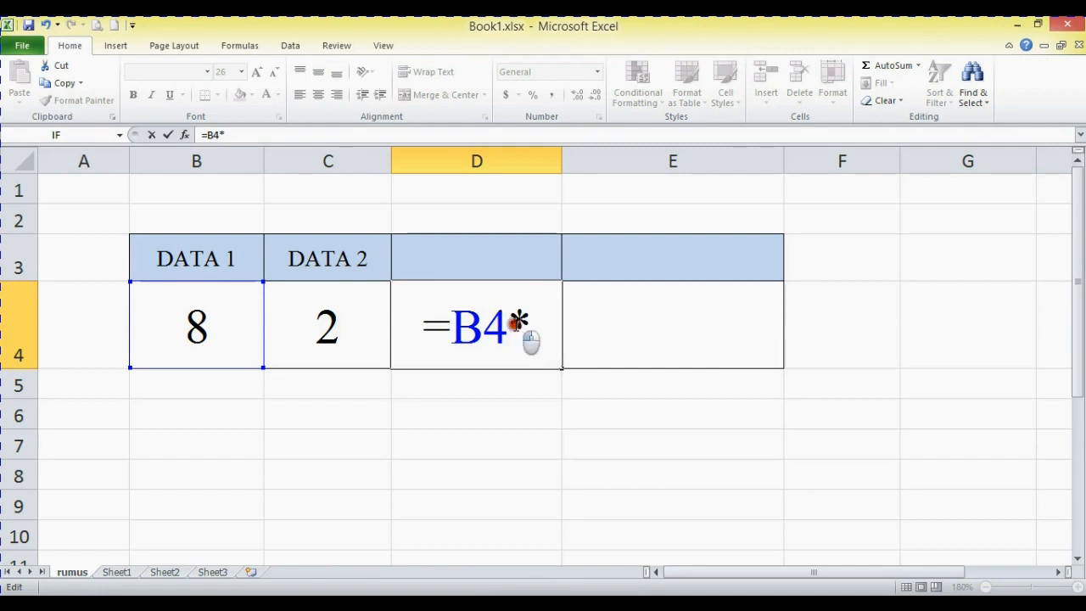
drag(514, 323, 531, 327)
click(531, 327)
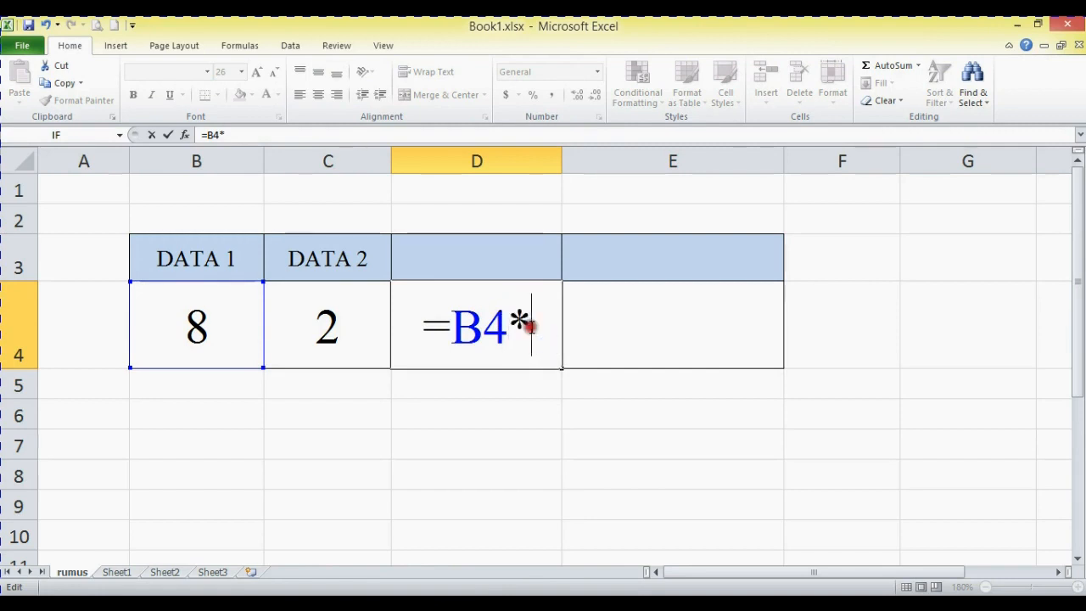
text(C4)
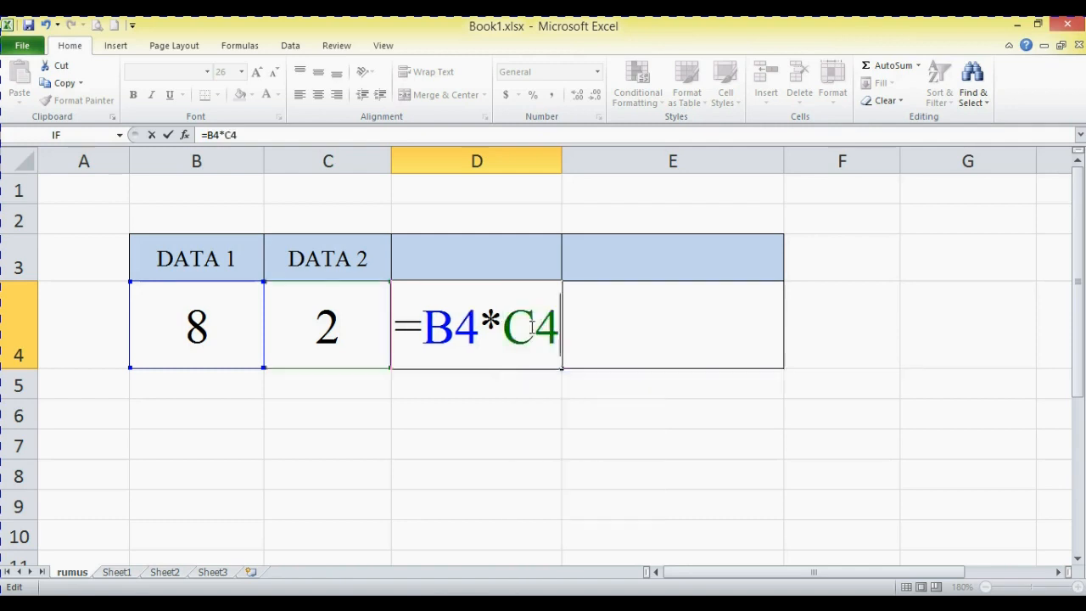
click(529, 329)
key(Return)
click(480, 313)
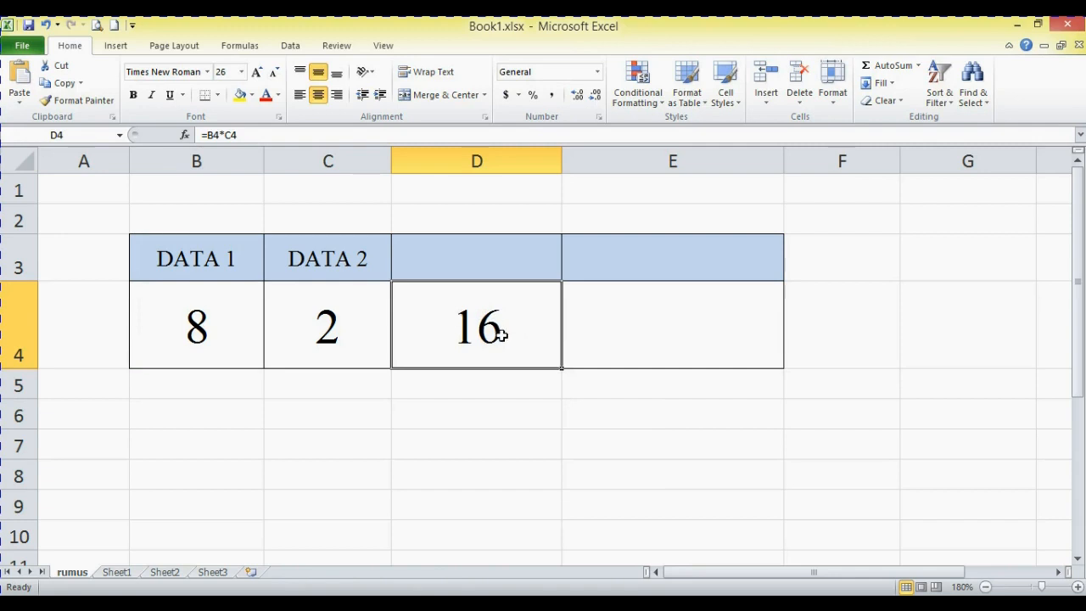
- Set the DATA 1 value in B4 to 5 and check the multiplication formula in D4
click(197, 335)
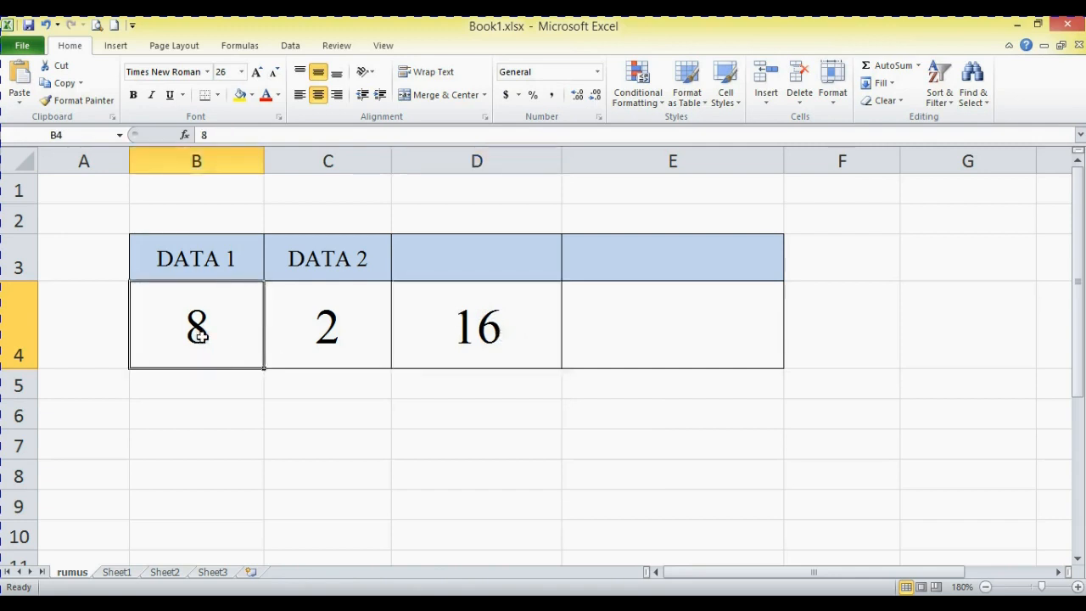
text(5)
key(Return)
click(456, 337)
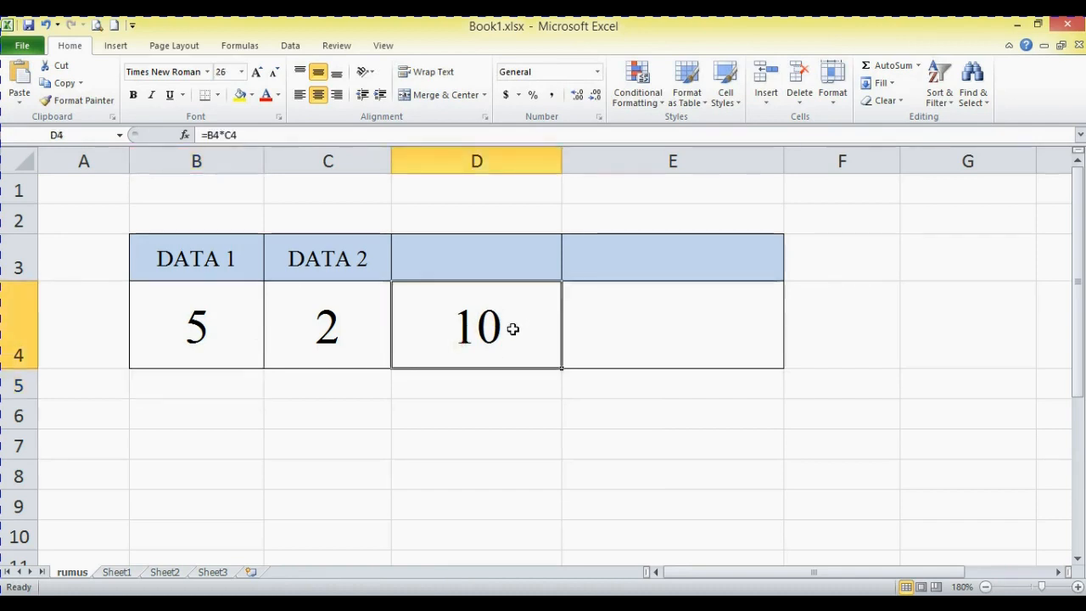
- Clear the multiplication formula from D4, keeping the DATA 1 and DATA 2 values in B4 and C4
drag(480, 330, 501, 319)
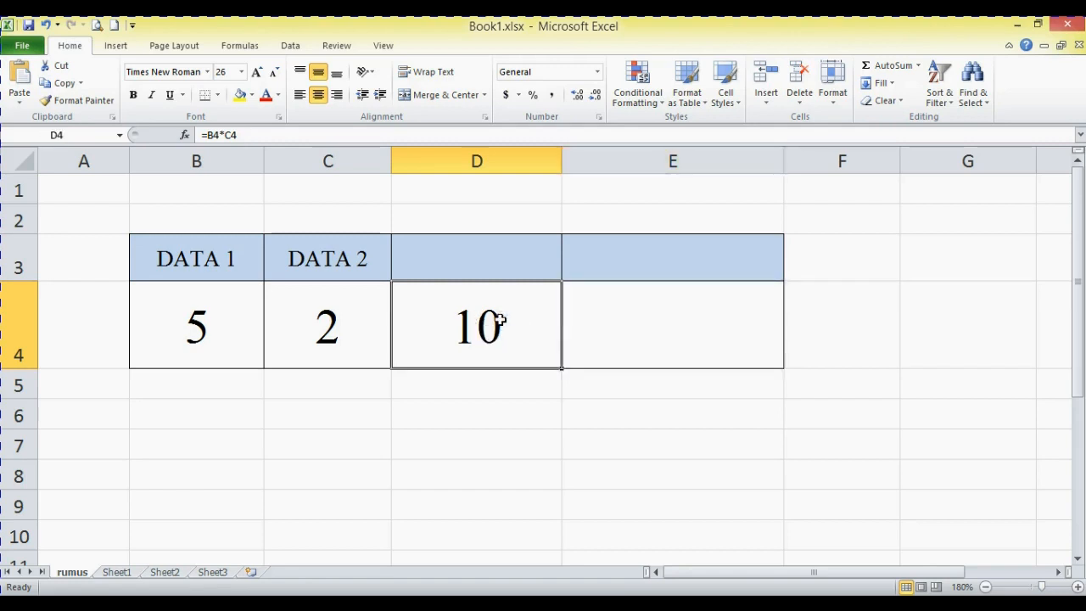
key(Delete)
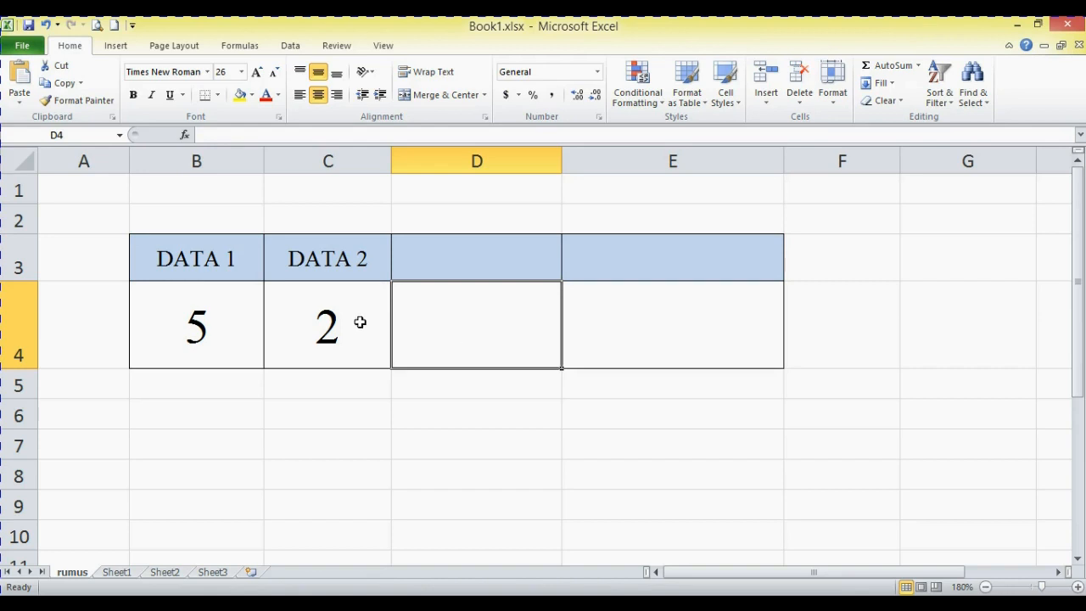
click(329, 412)
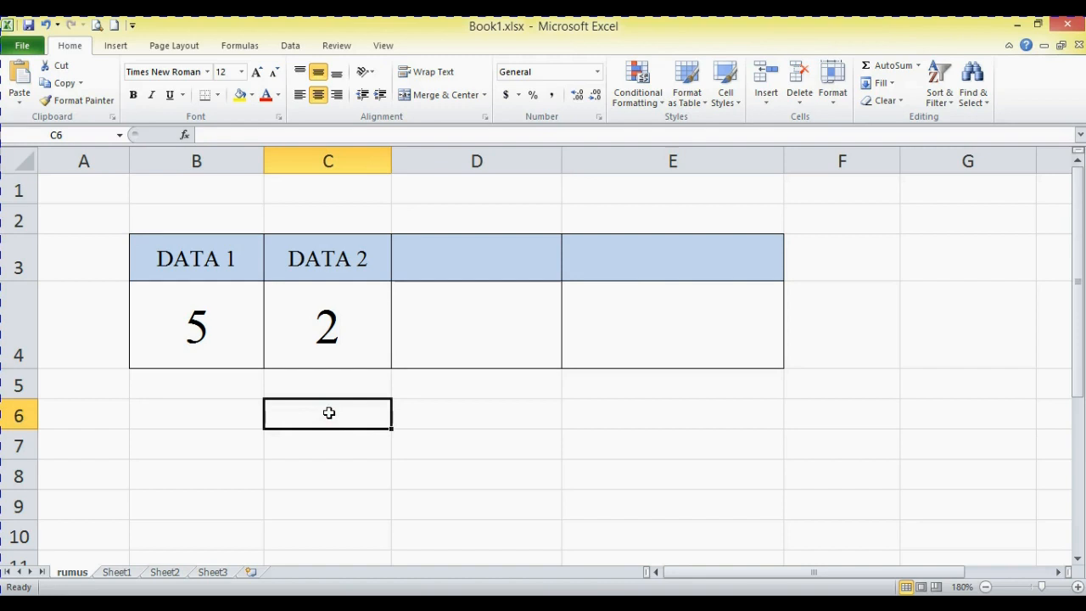
click(302, 335)
click(218, 334)
click(461, 338)
- Enter the formula =C4*B4% in D4 to take DATA 1 percent of DATA 2, and clear the cell after viewing it
text(=)
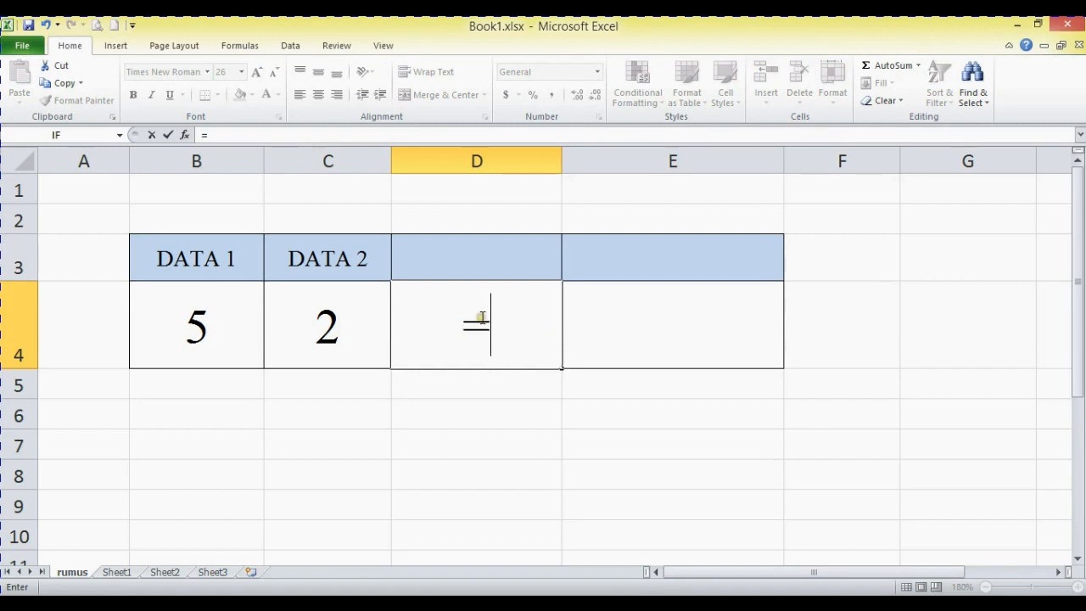
click(337, 327)
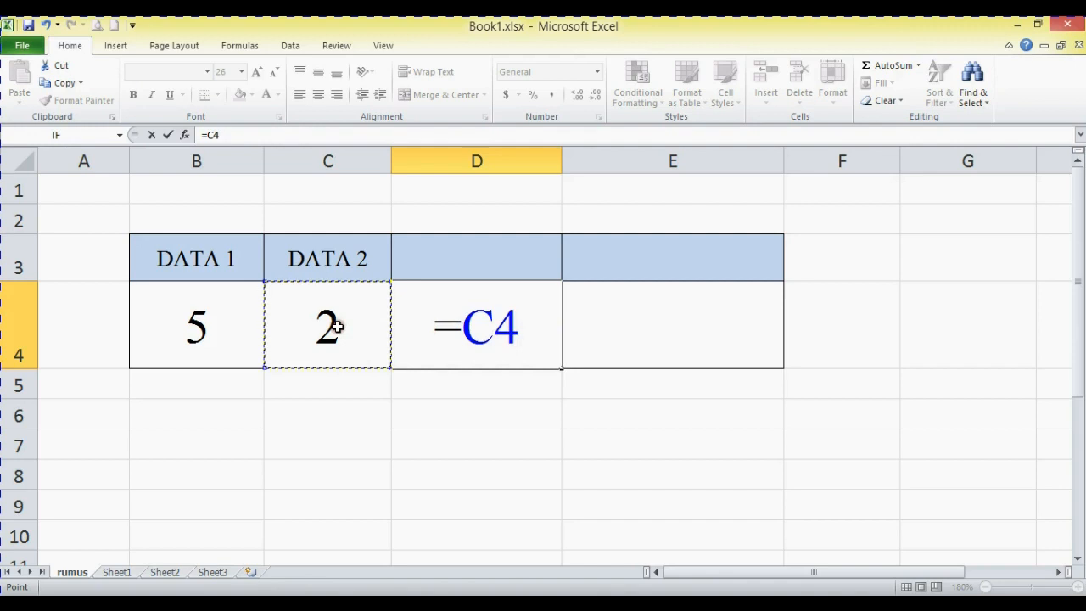
key(BackSpace)
key(BackSpace)
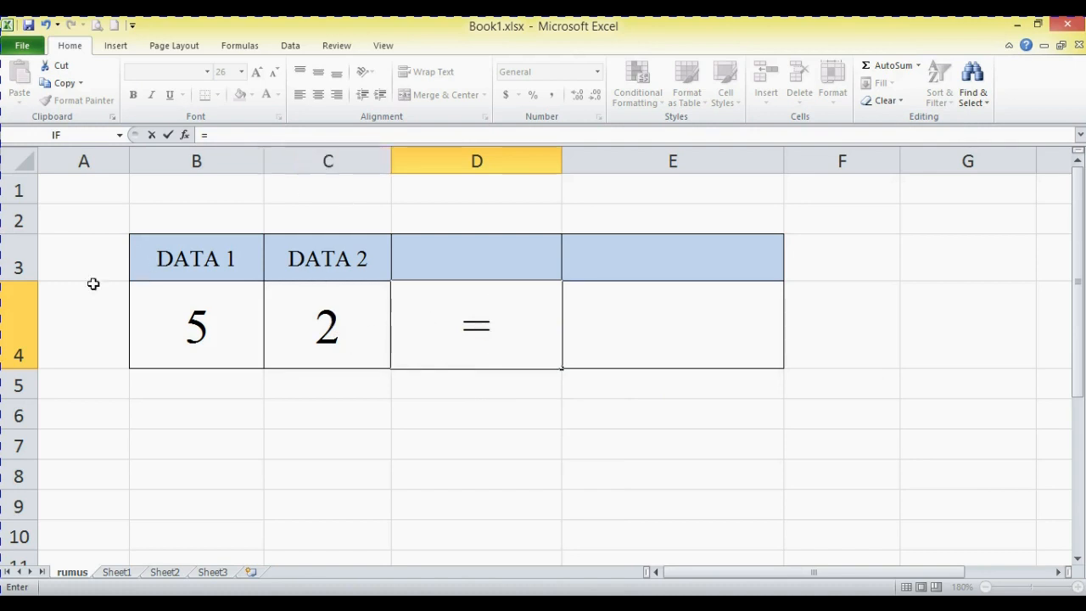
text(C4)
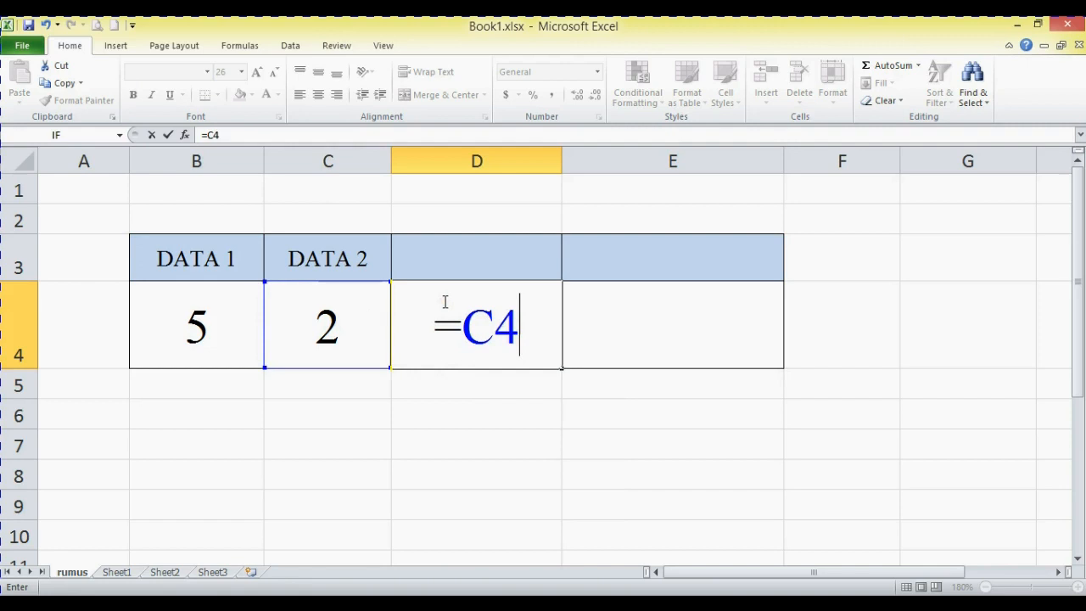
text(*)
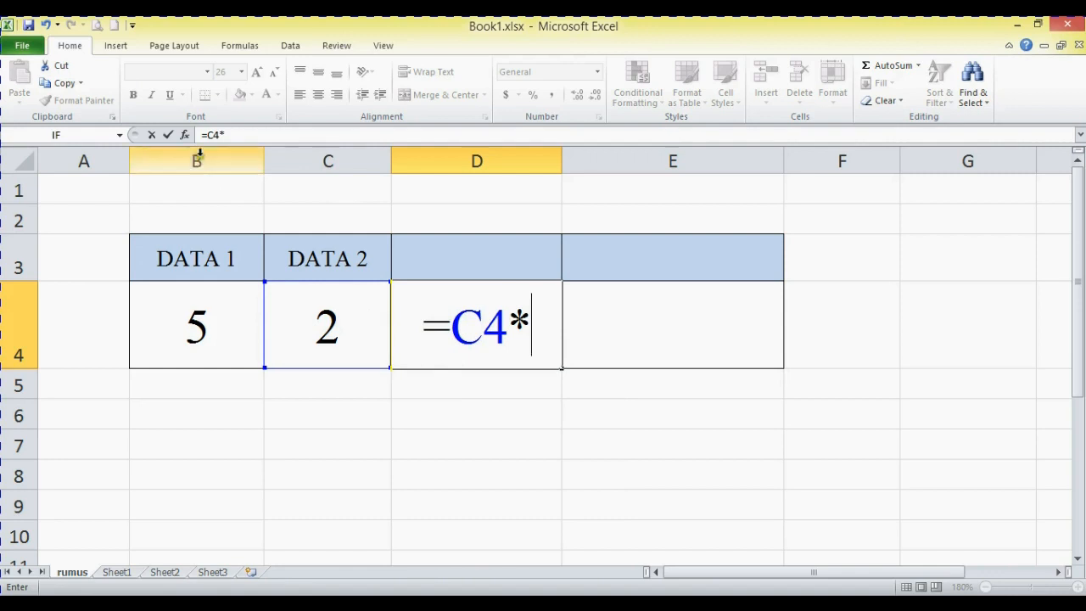
text(B)
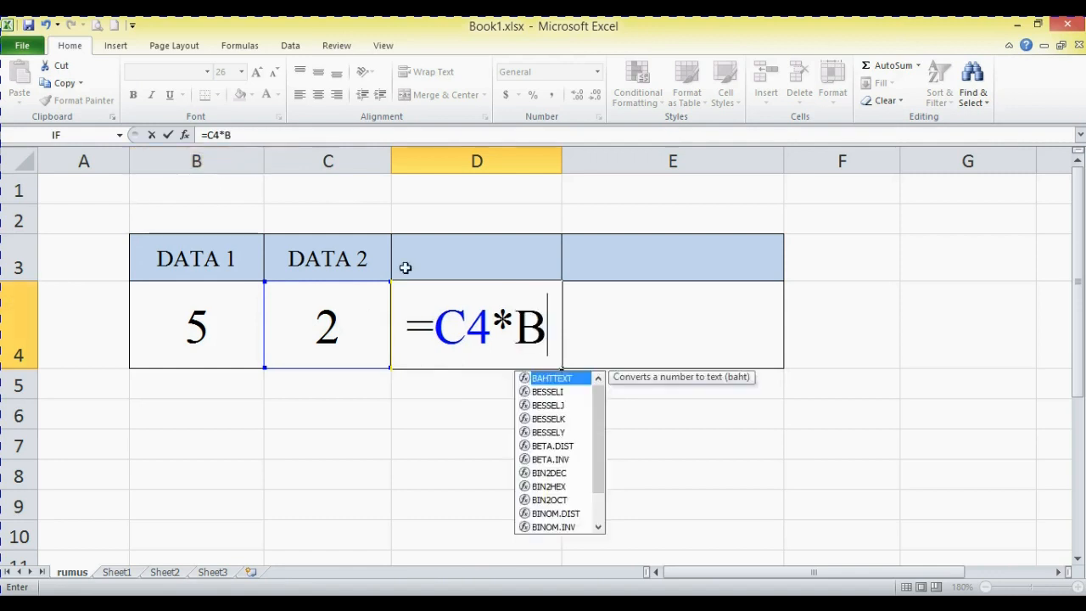
text(4)
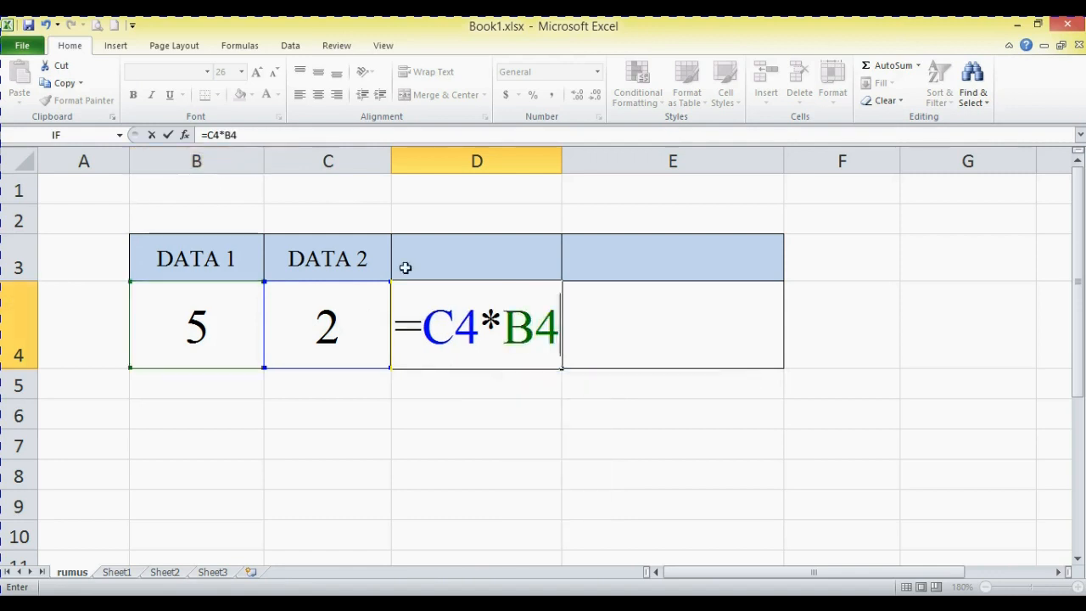
text(%)
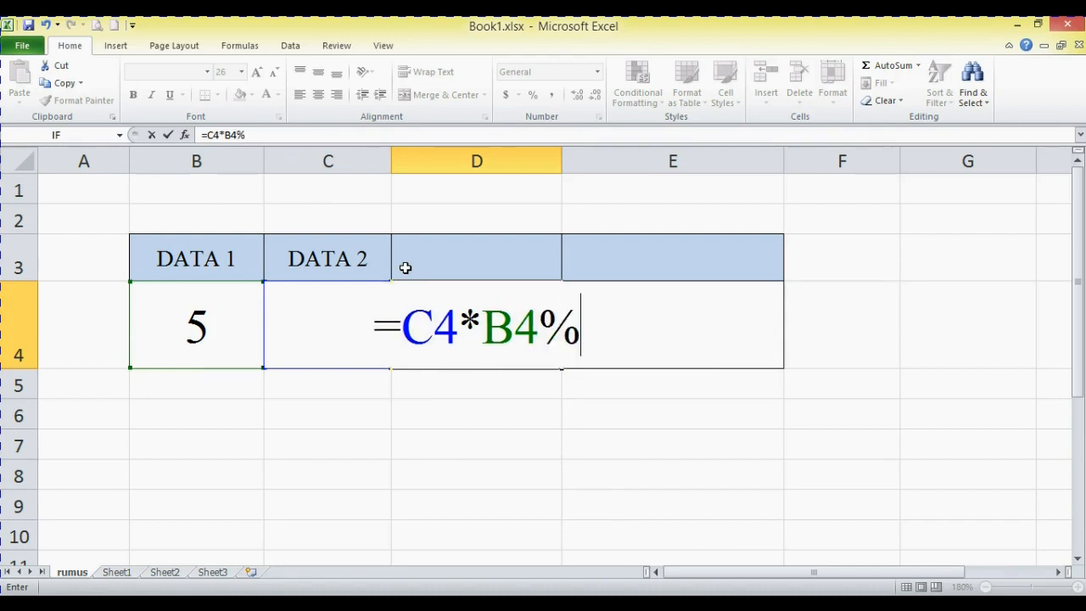
key(Return)
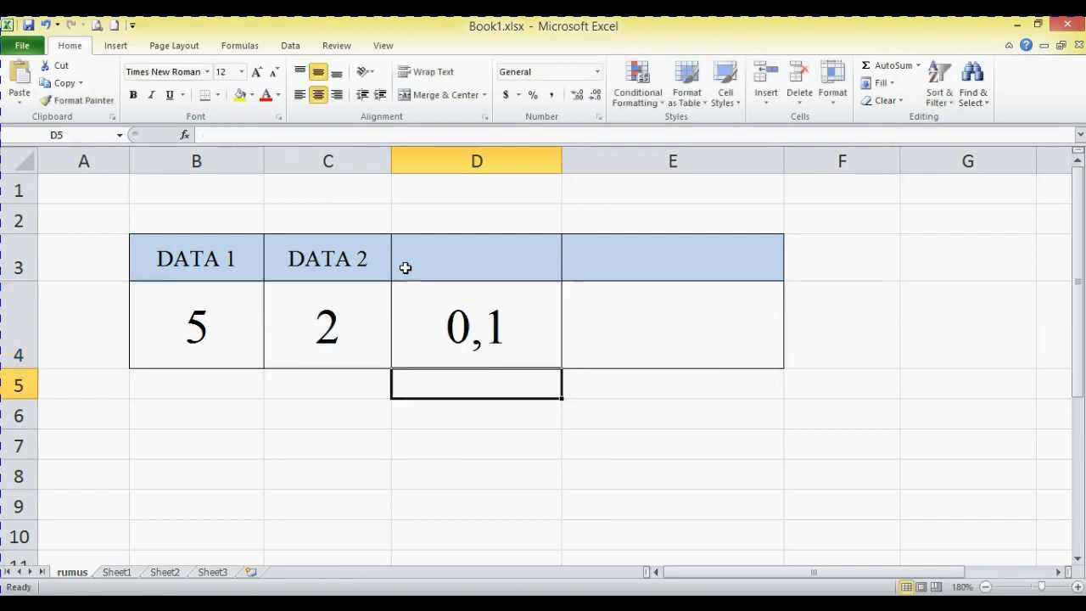
click(489, 313)
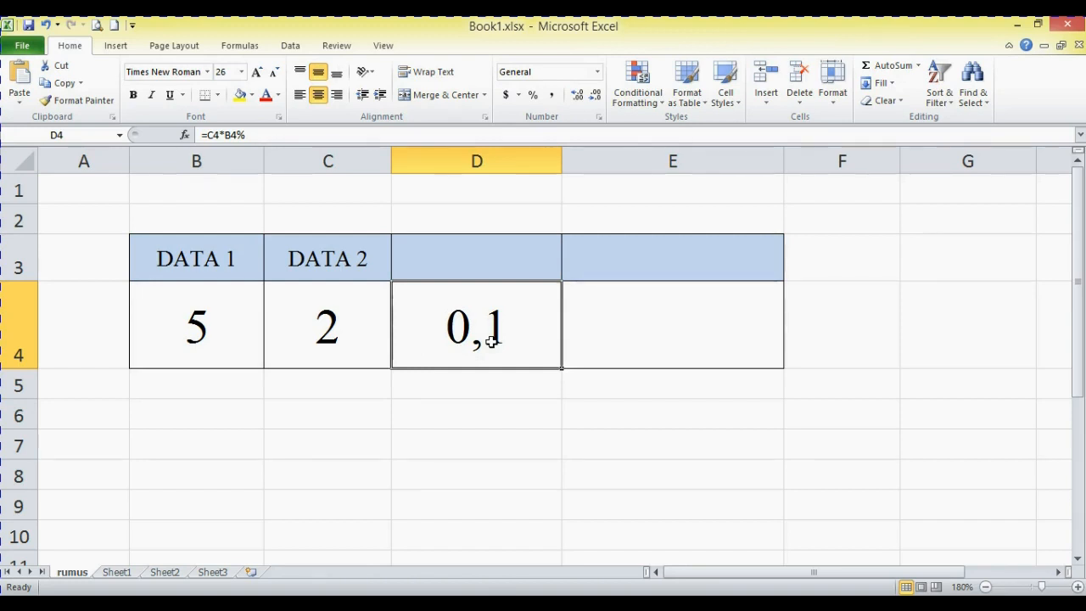
key(Delete)
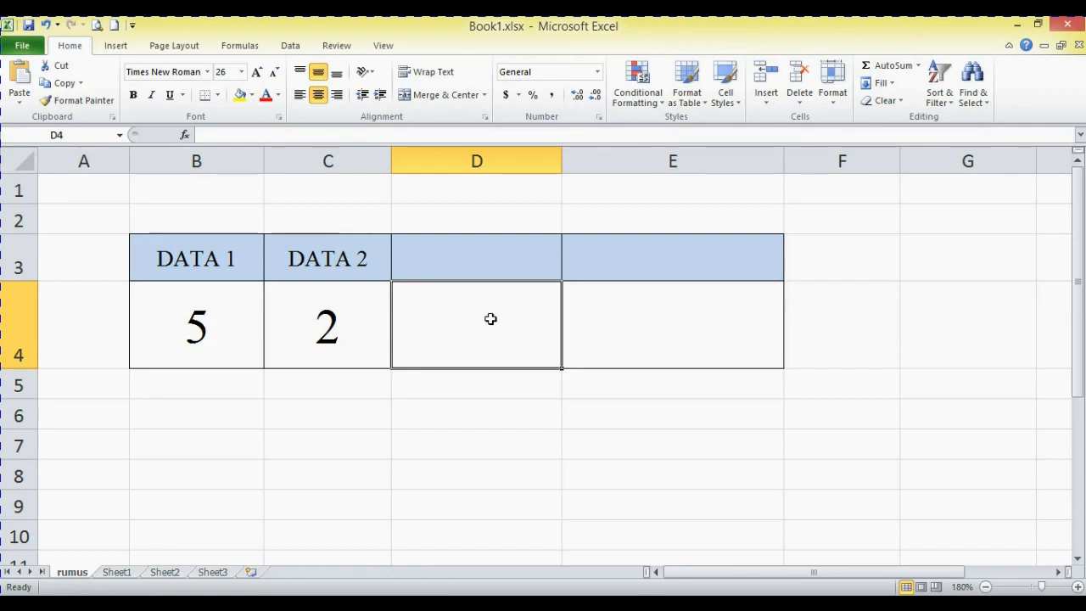
- Enter the formula =B4^C4 in D4 to raise DATA 1 to the power of DATA 2, and clear the cell after viewing it
click(681, 263)
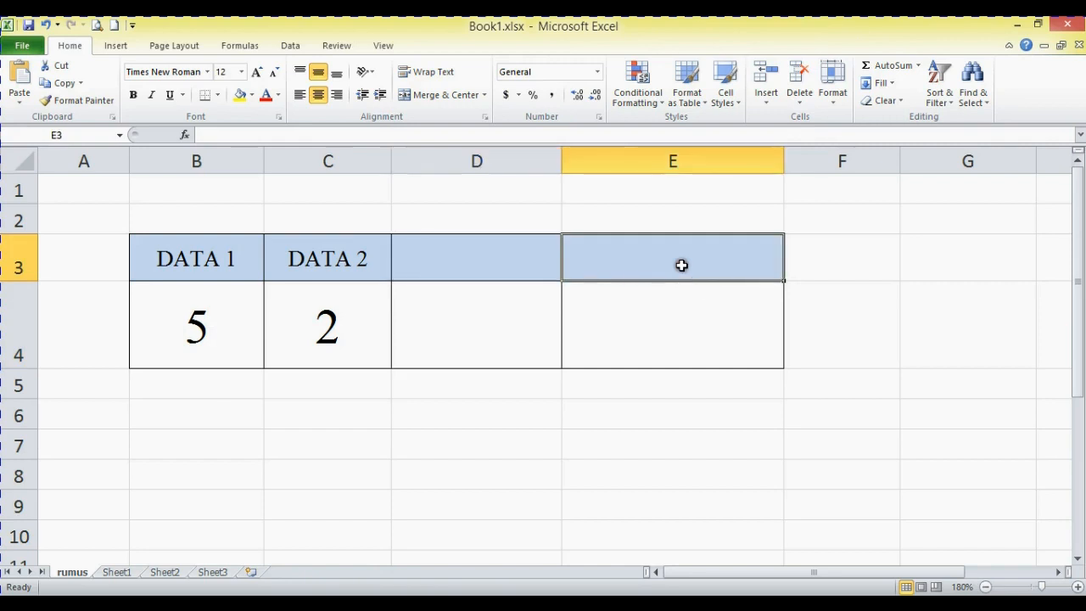
click(472, 335)
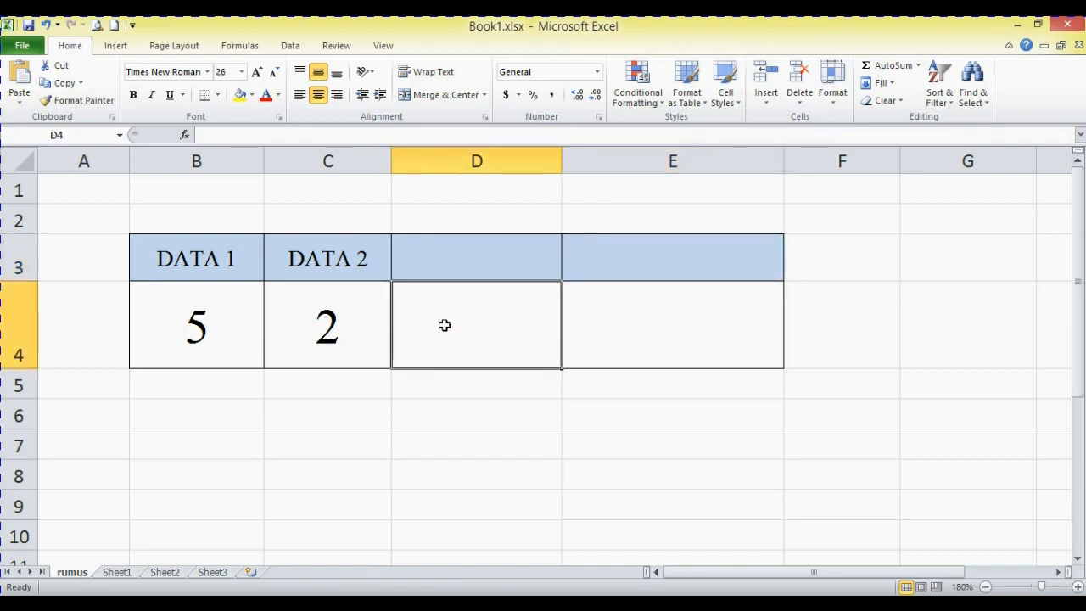
text(=)
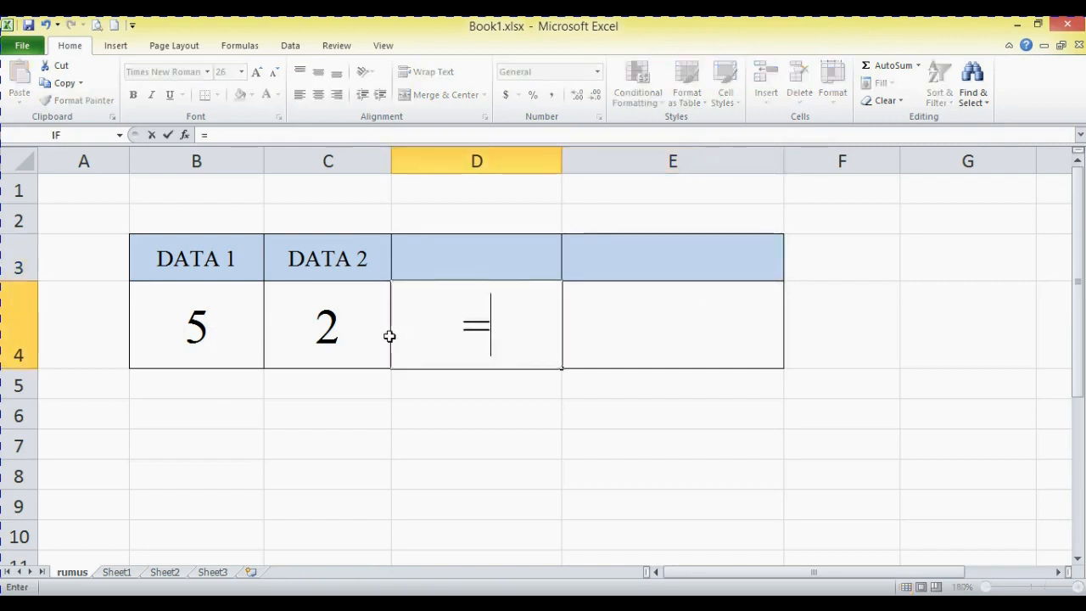
click(197, 327)
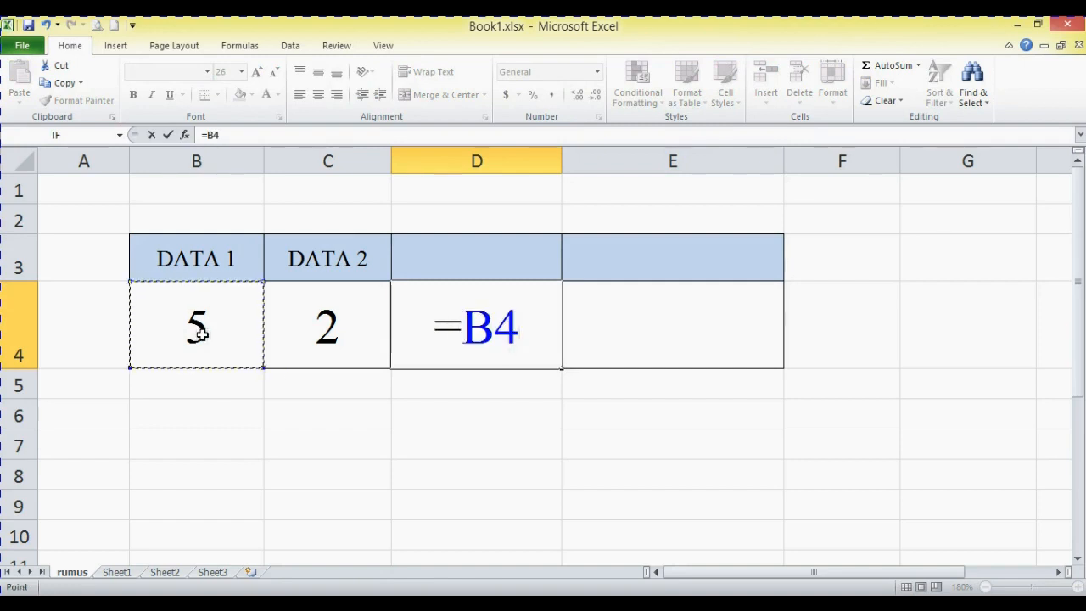
text(^)
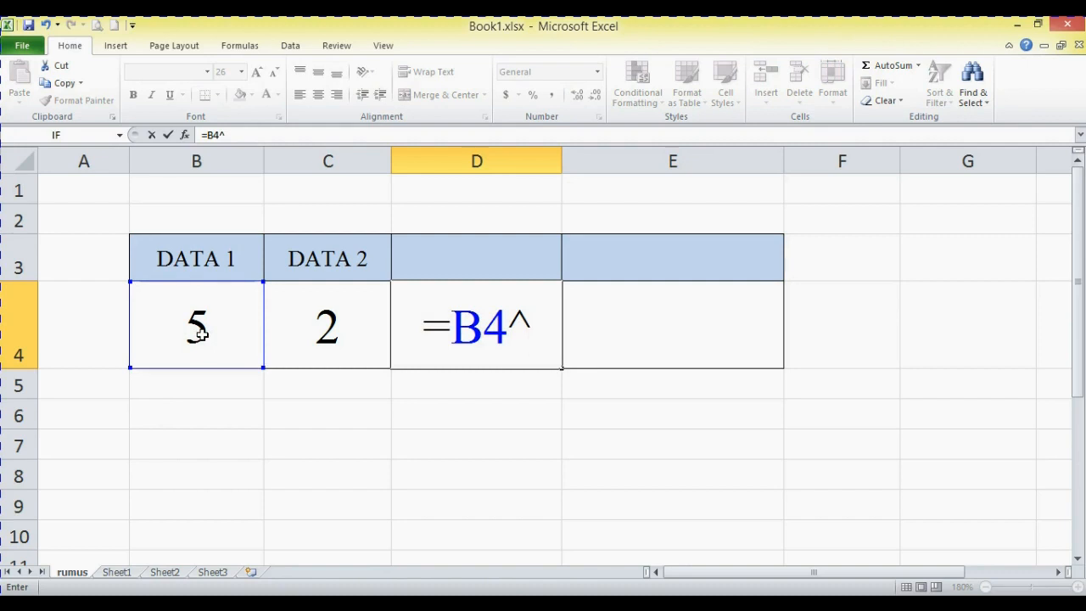
click(305, 335)
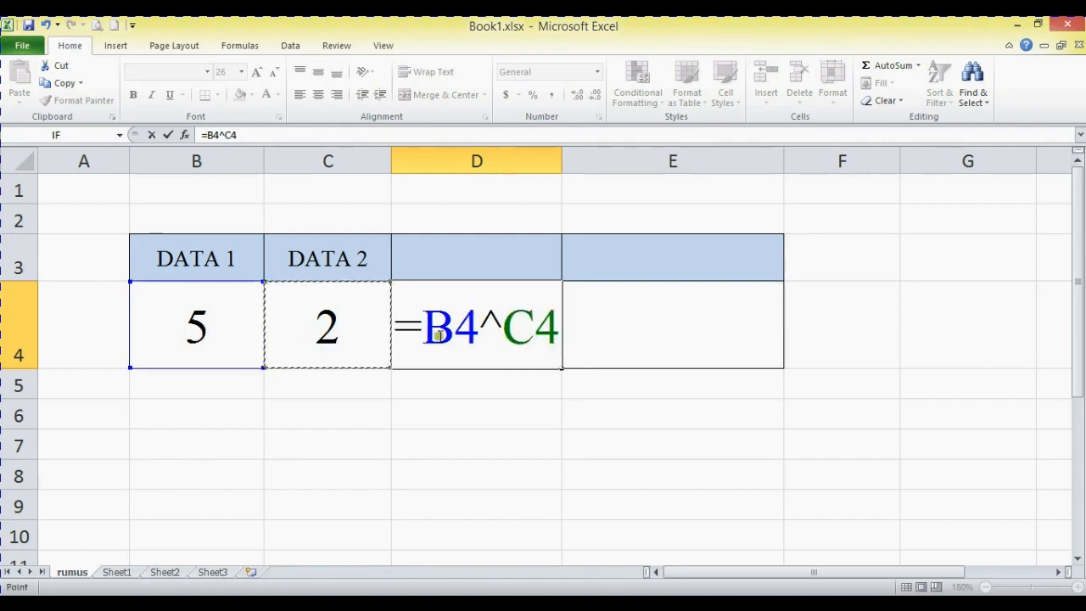
key(Return)
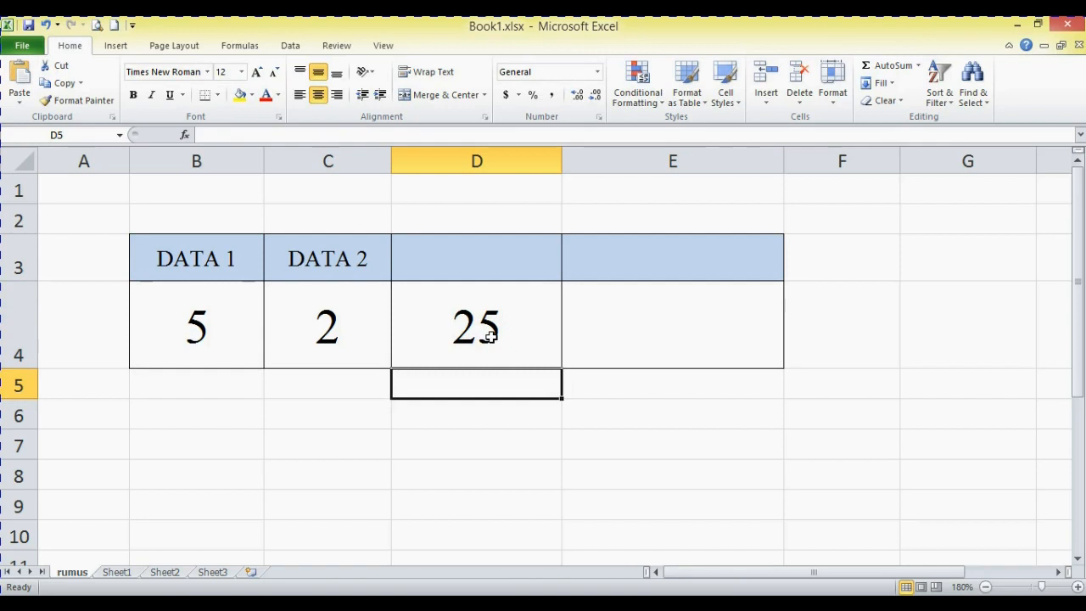
click(489, 336)
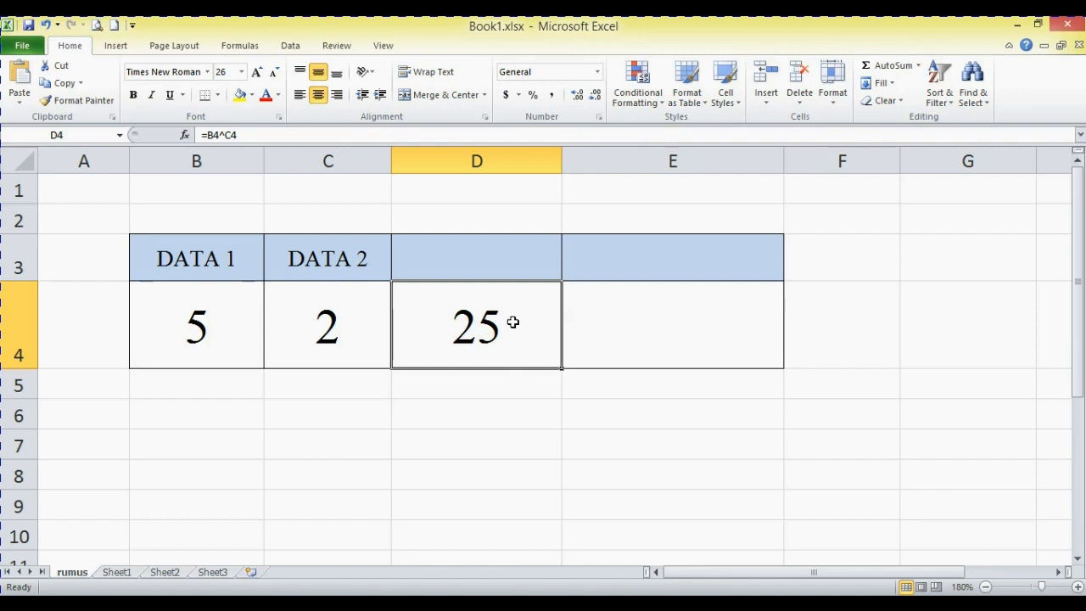
key(Delete)
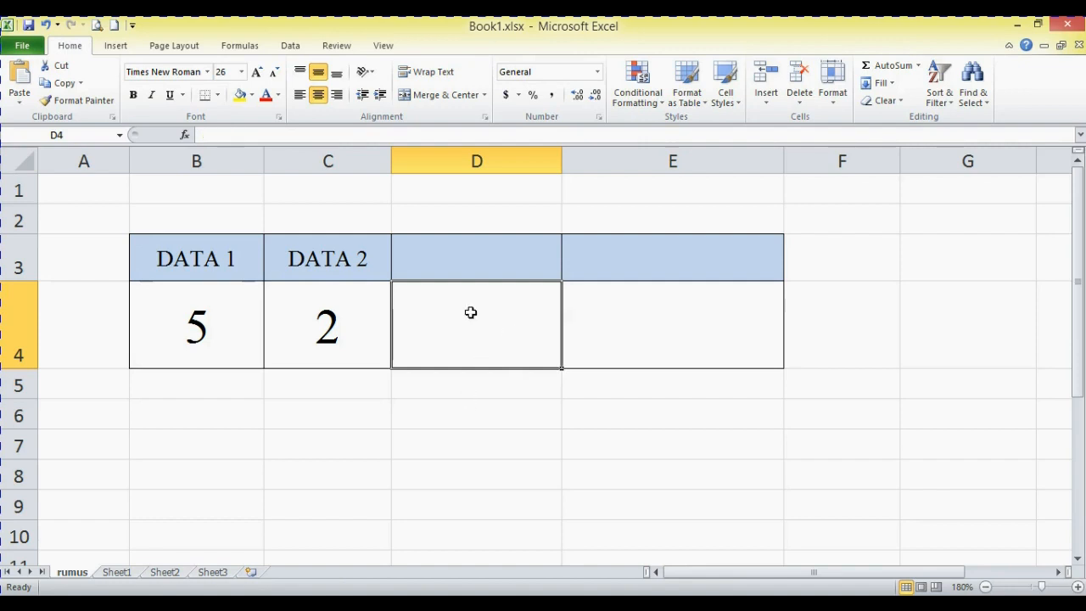
text(=)
click(194, 324)
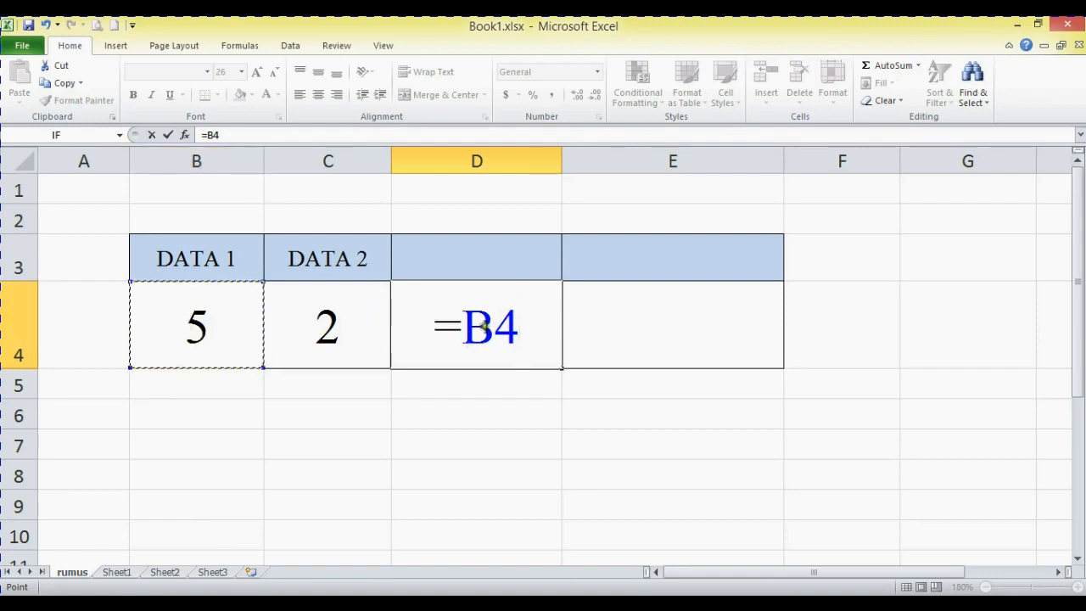
drag(477, 340, 531, 324)
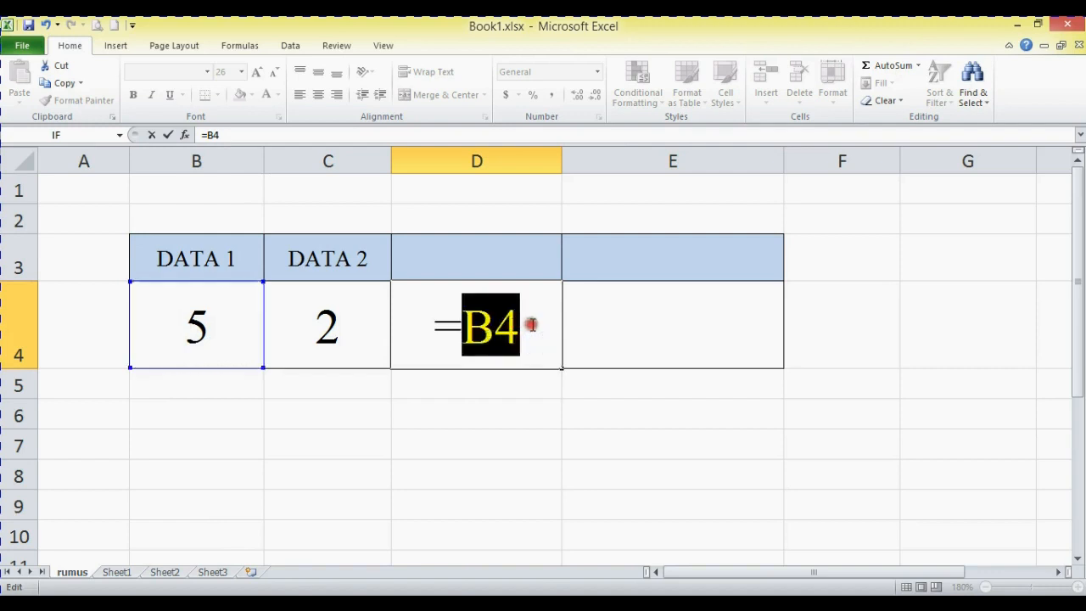
click(208, 330)
click(220, 383)
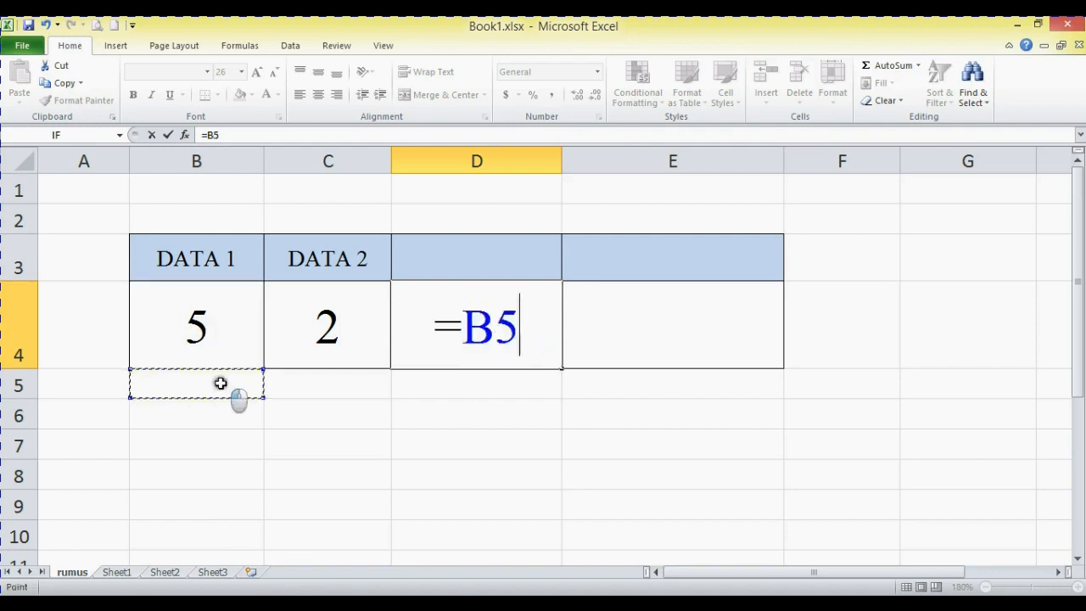
drag(521, 309, 501, 344)
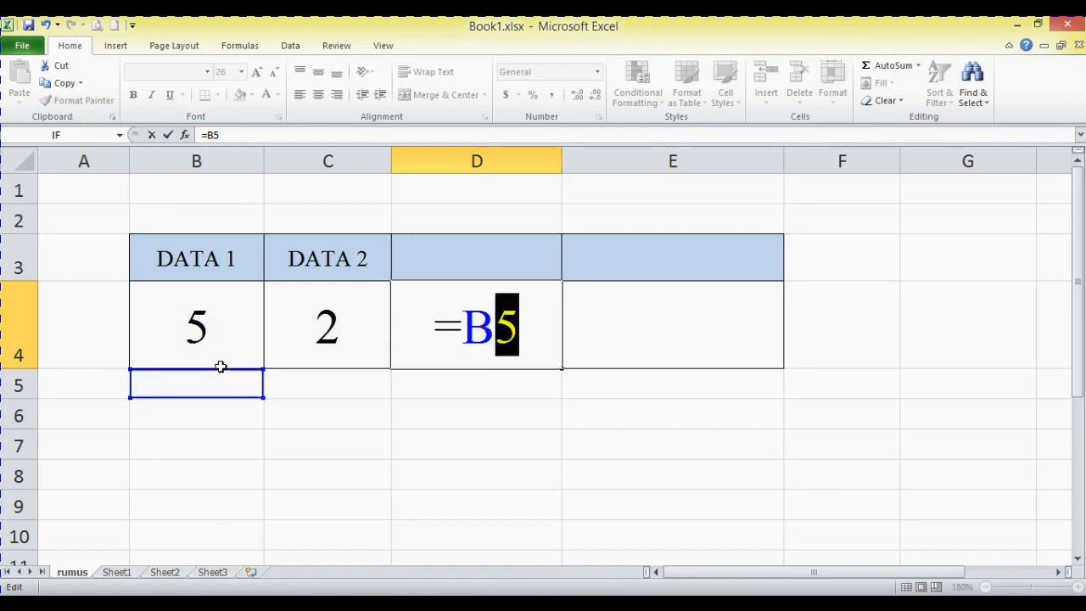
click(210, 324)
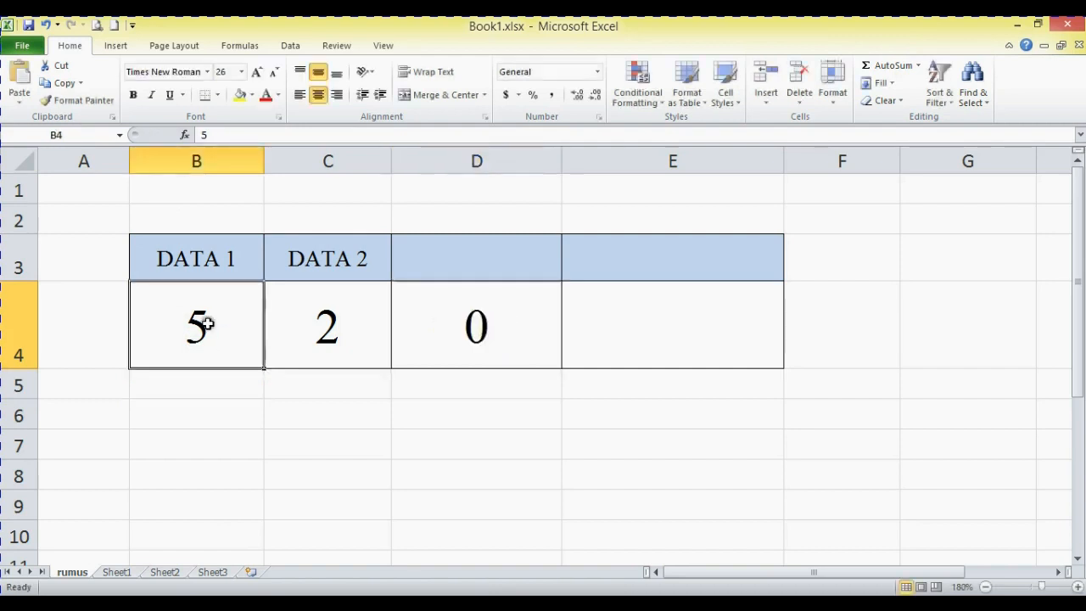
- Replace the content of D4 with the formula =B4/C4 to divide DATA 1 by DATA 2
click(475, 324)
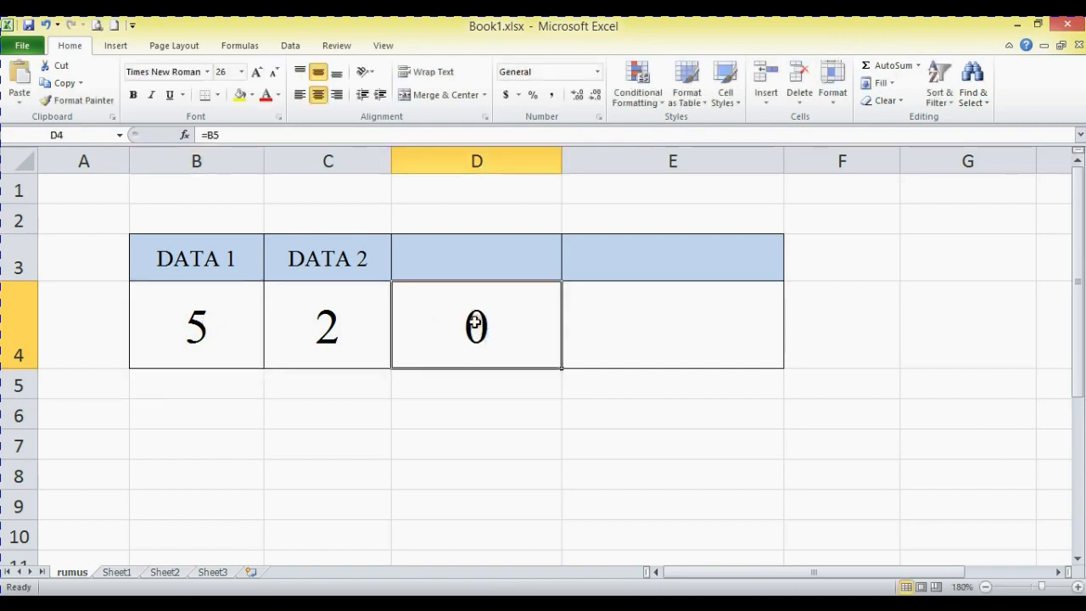
text(=)
click(216, 321)
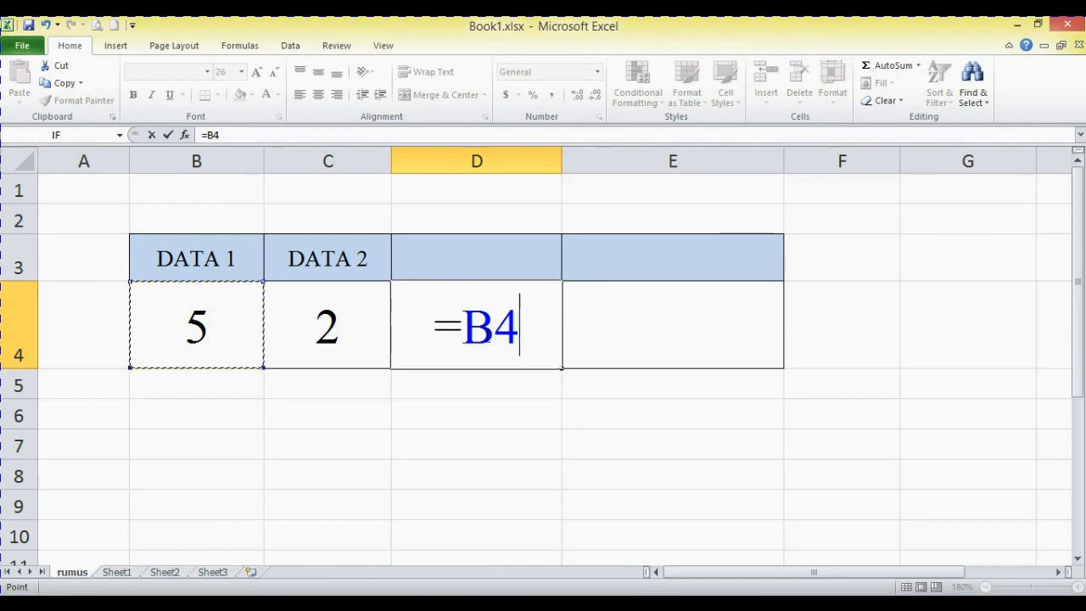
text(/)
click(328, 327)
key(Return)
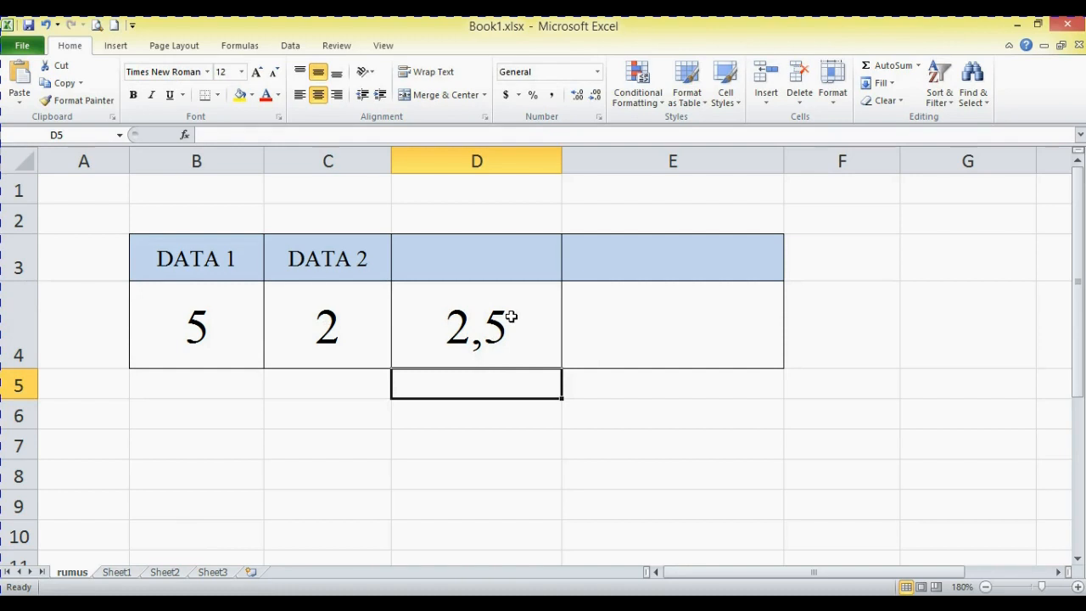
drag(448, 332, 606, 348)
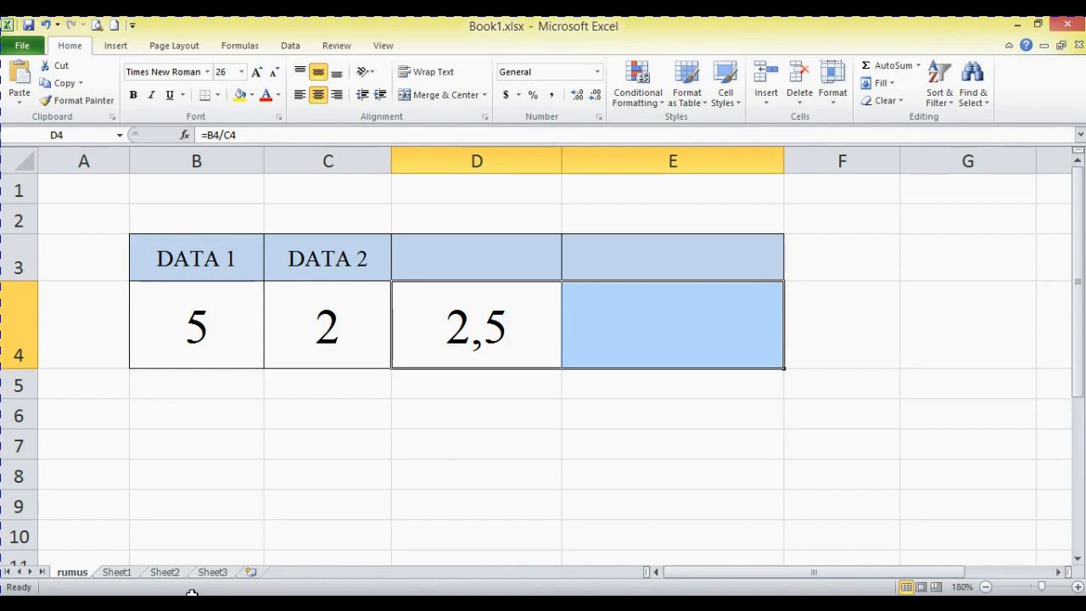
key(Down)
key(Down)
key(Down)
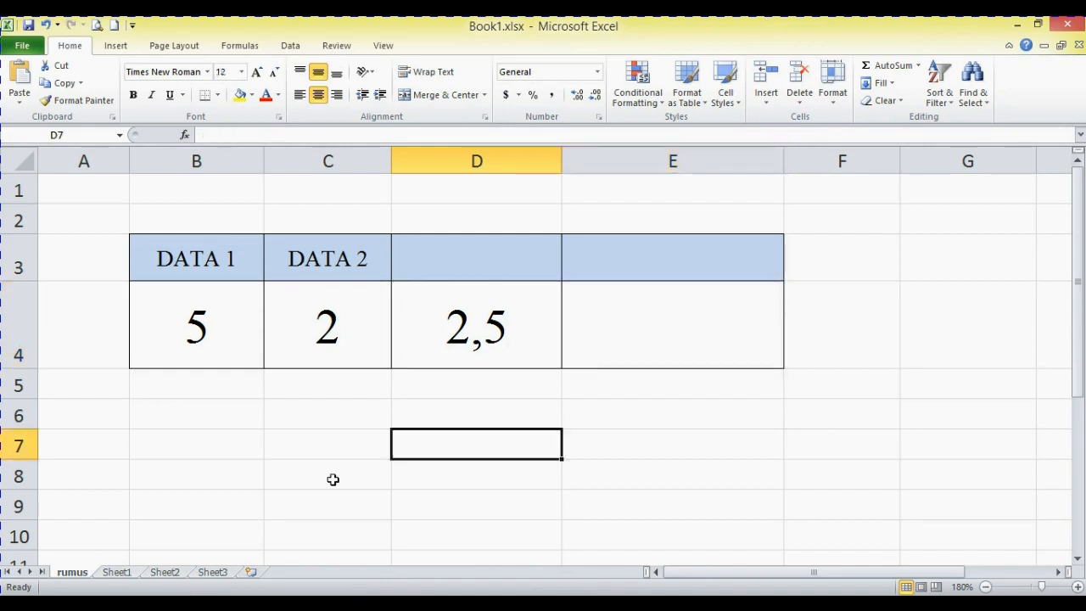
click(615, 410)
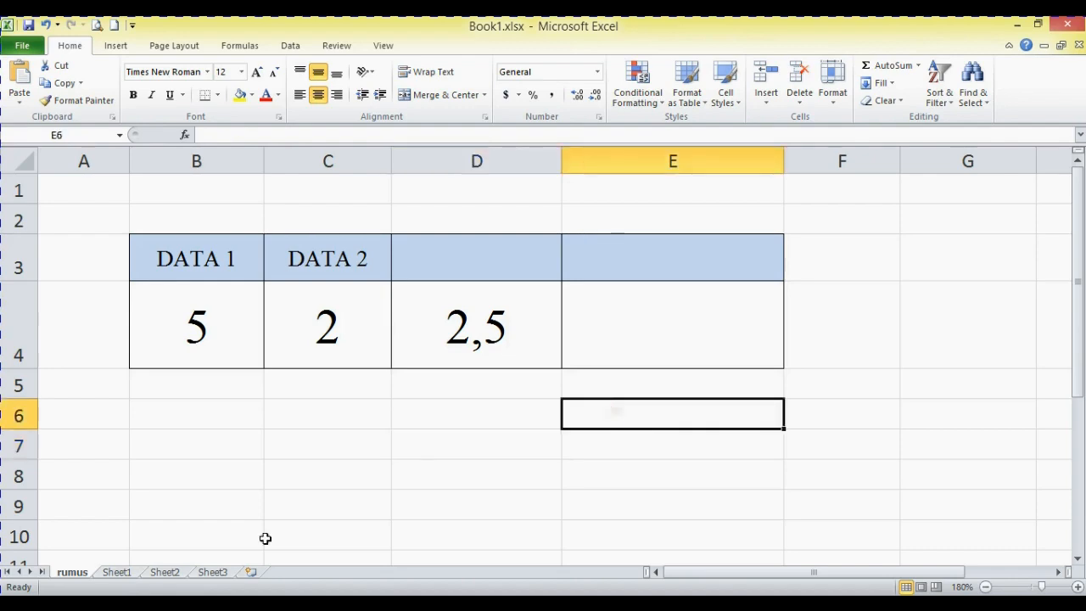